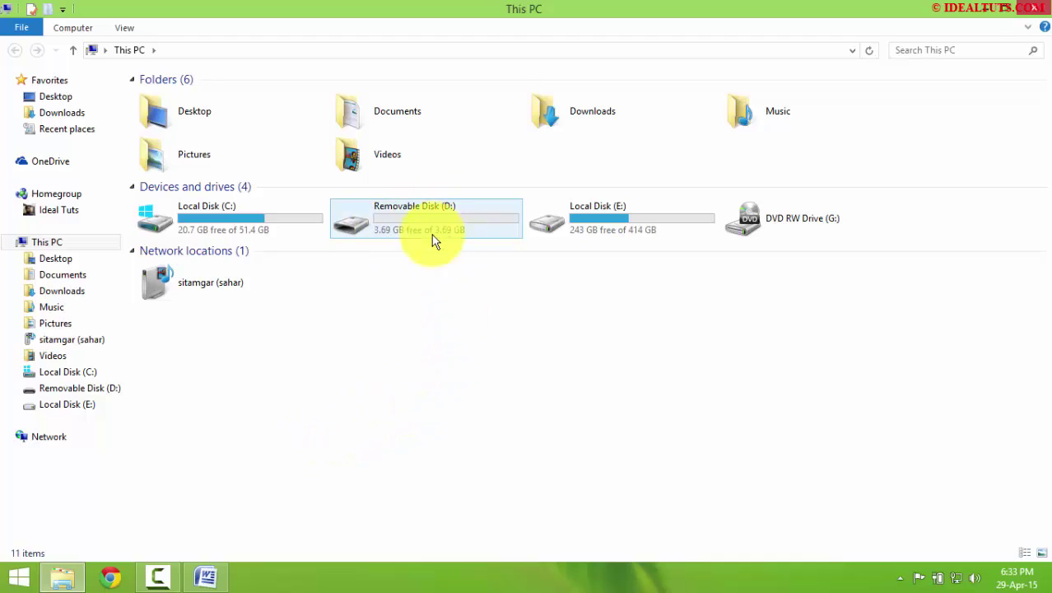
Step: Switch to the Word notes, highlight instruction 3 about Control Panel, and open the Recovery page of Control Panel
left_click(206, 576)
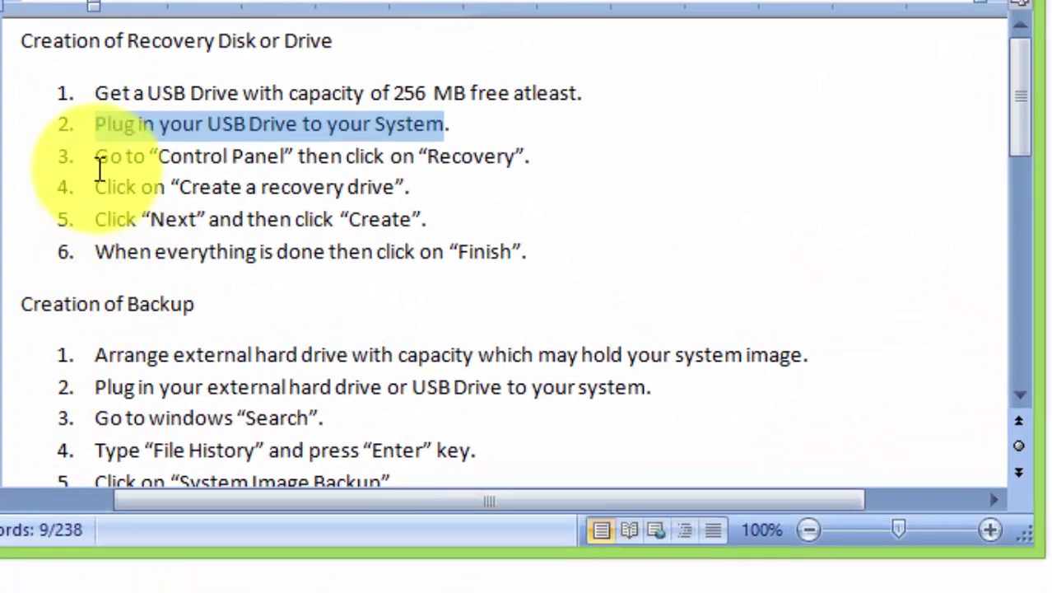
left_click_drag(97, 160, 528, 156)
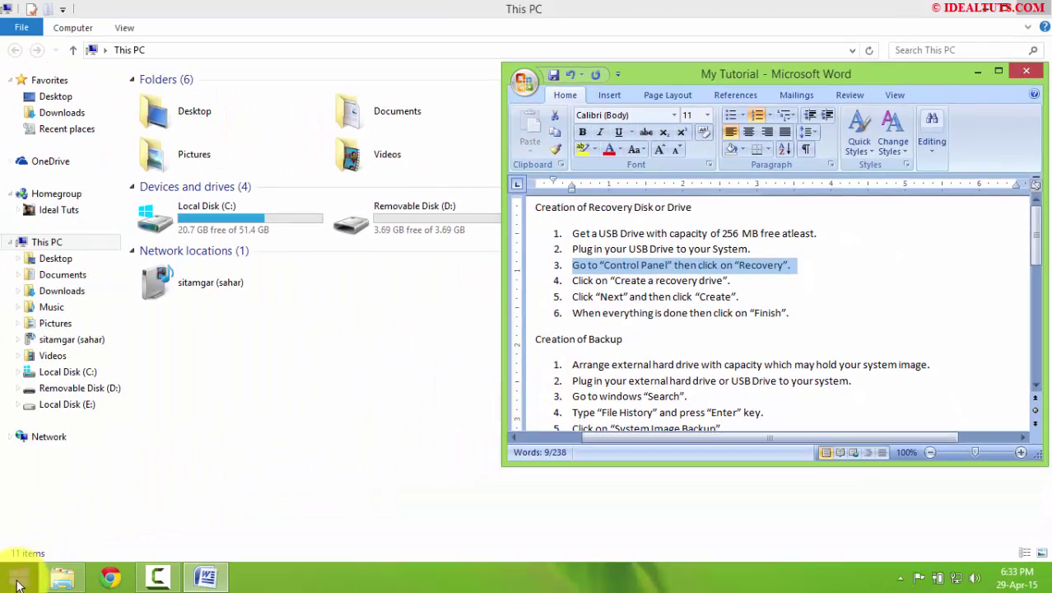
right_click(18, 583)
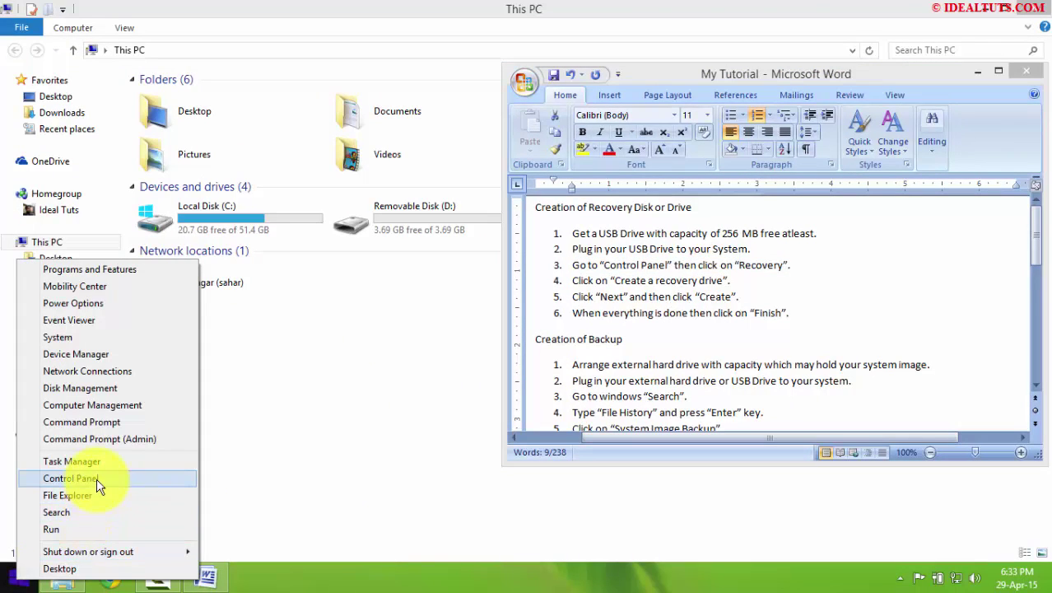
left_click(67, 478)
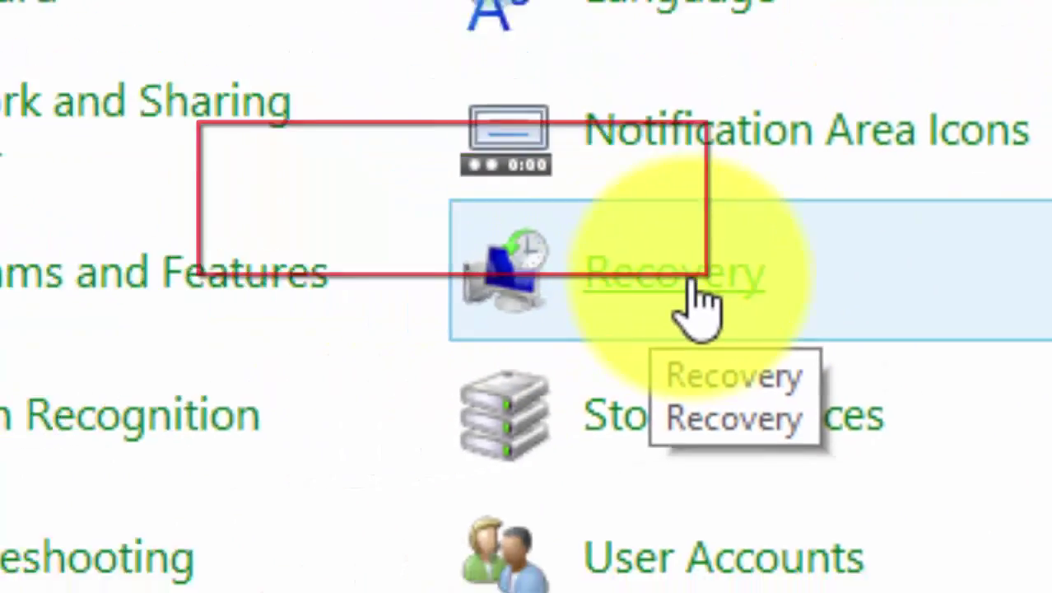
left_click(568, 206)
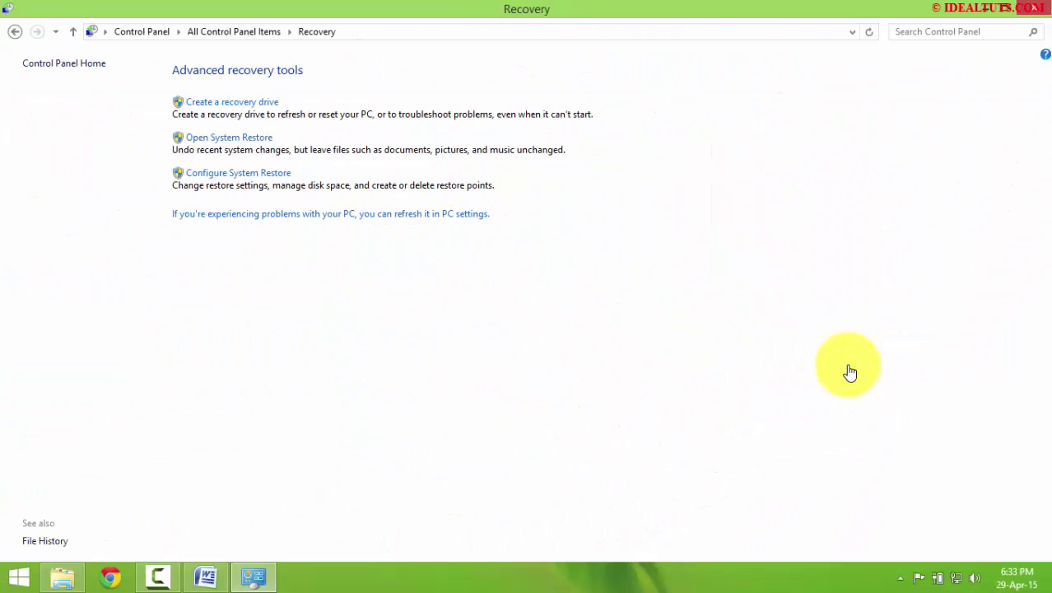
Step: Highlight instruction 4 in the Word notes and start creating a recovery drive, advancing to the USB flash drive selection
left_click(206, 576)
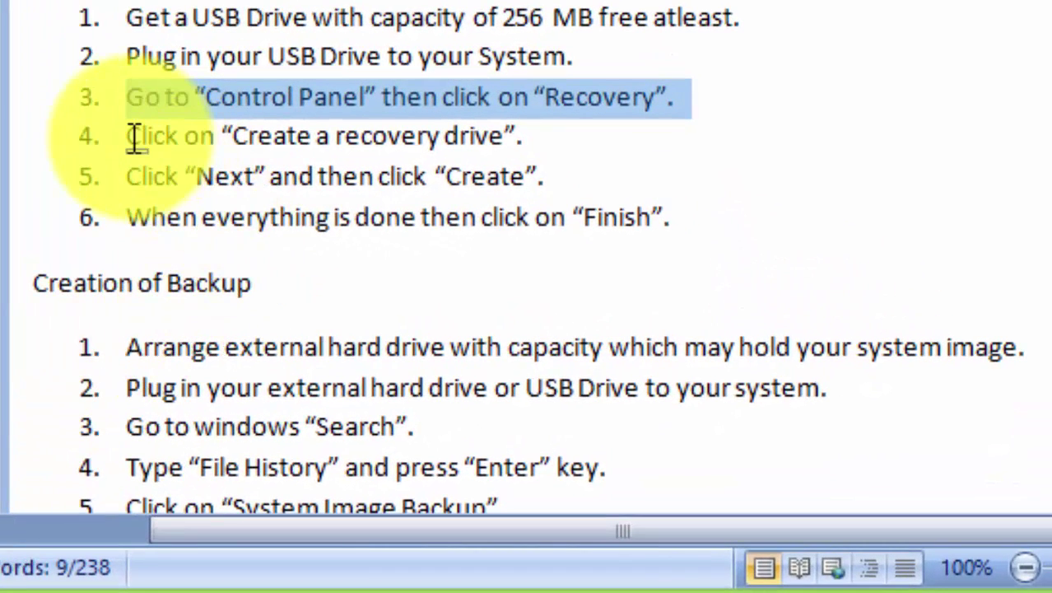
left_click_drag(134, 138, 521, 139)
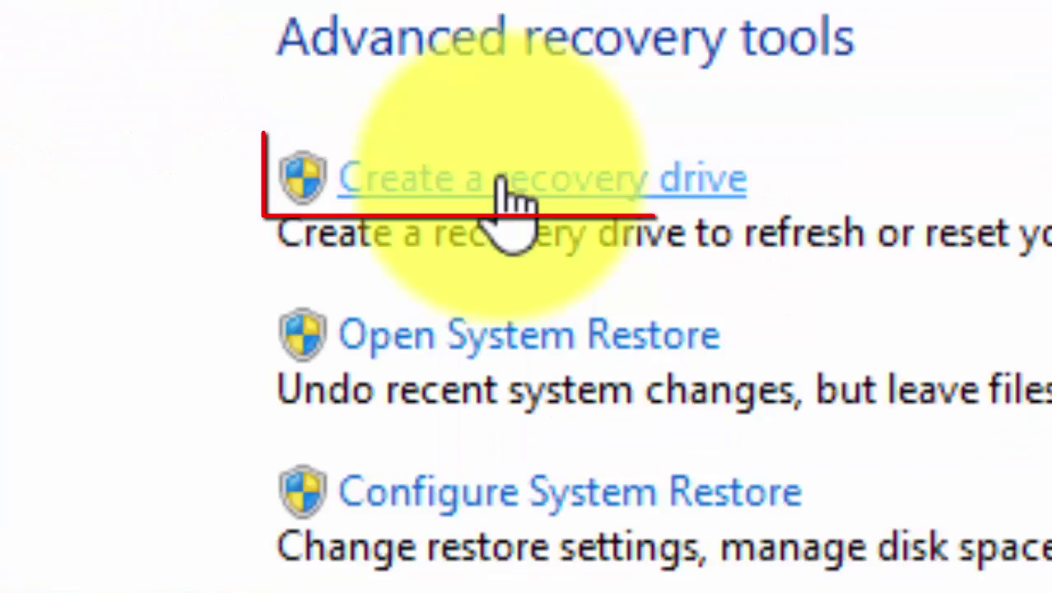
left_click(159, 76)
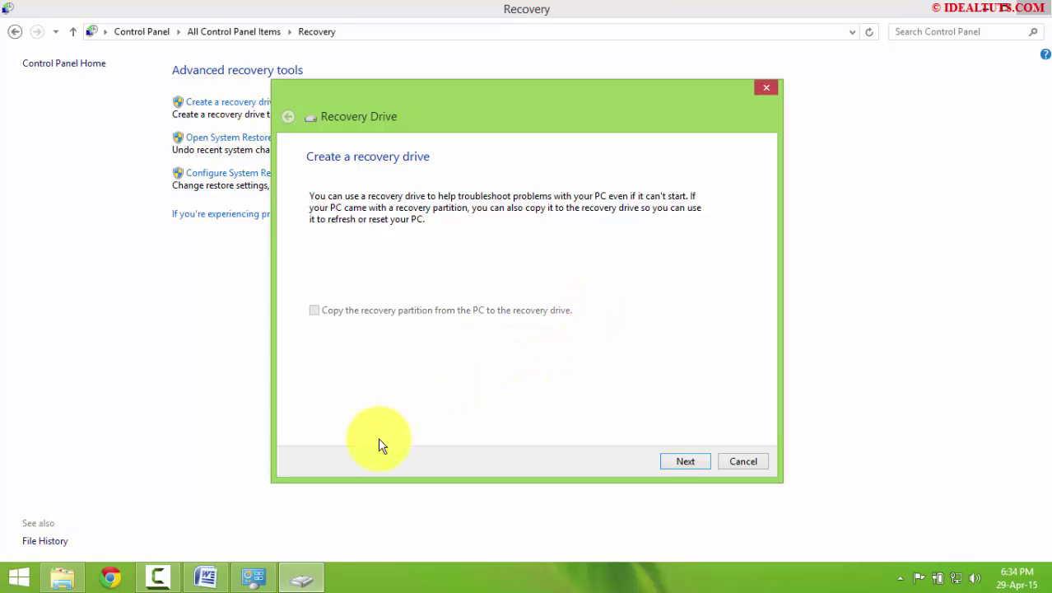
left_click(666, 458)
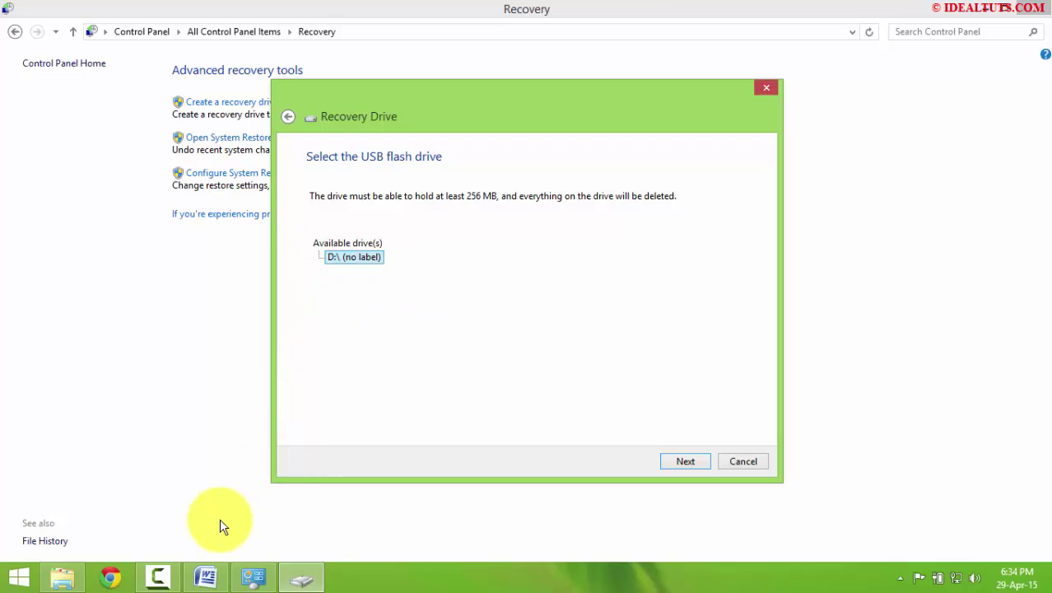
Step: Check Removable Disk (D:) in File Explorer, then highlight instructions 5 and 6 of the recovery drive section in the Word notes
left_click(72, 580)
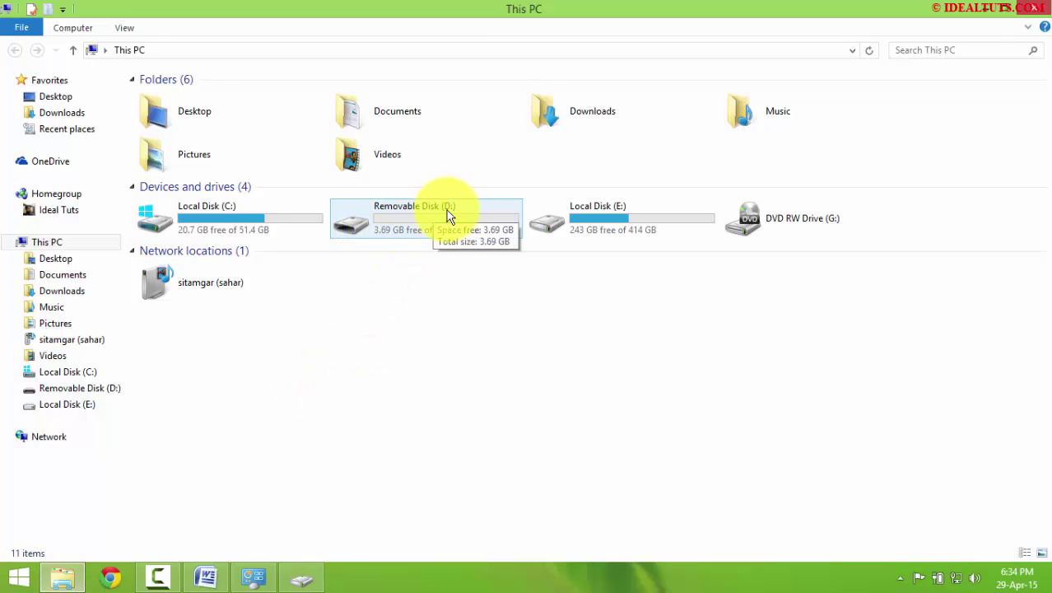
left_click(64, 578)
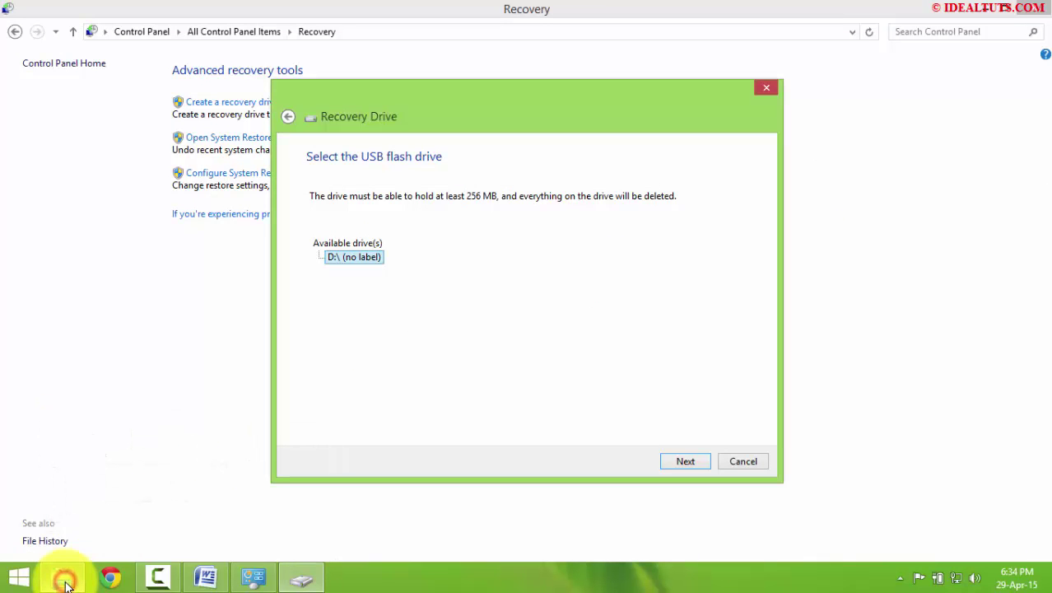
left_click(207, 575)
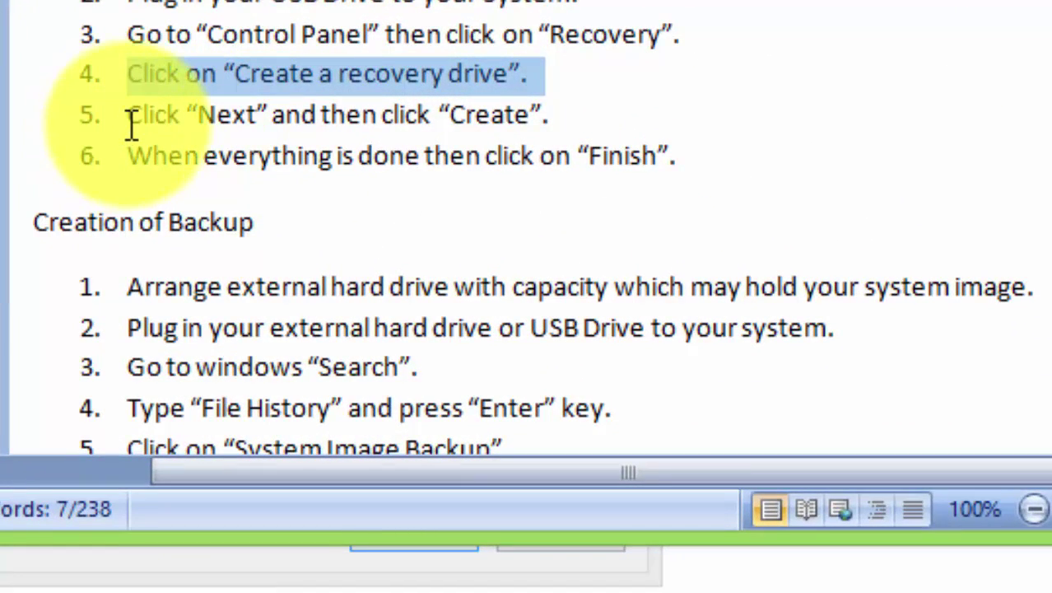
left_click_drag(125, 119, 681, 188)
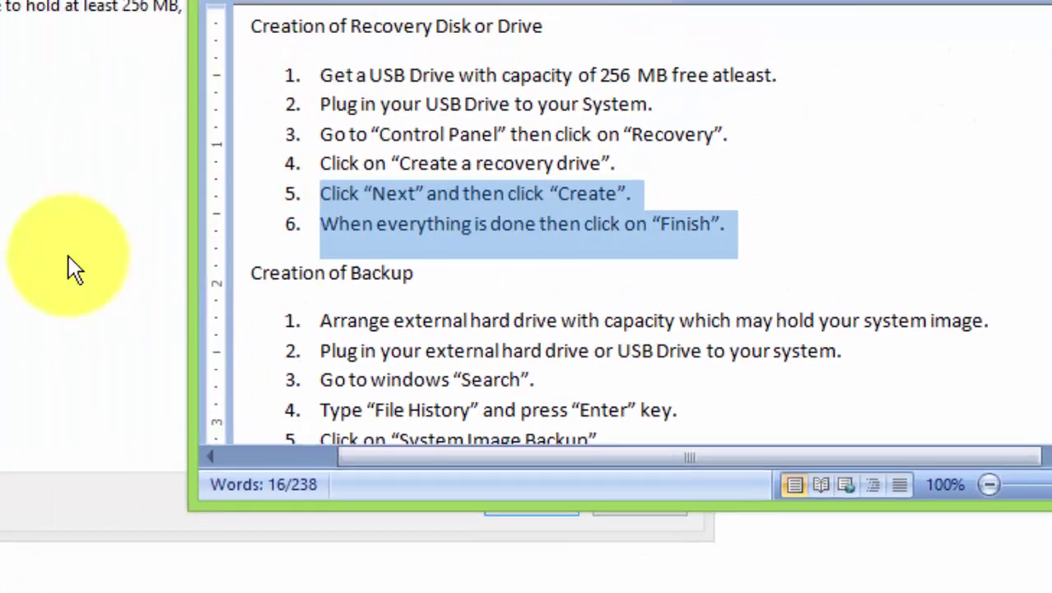
Step: Create the recovery drive on the D:\ flash drive, finish the wizard and close the Recovery window
left_click(378, 322)
left_click(664, 468)
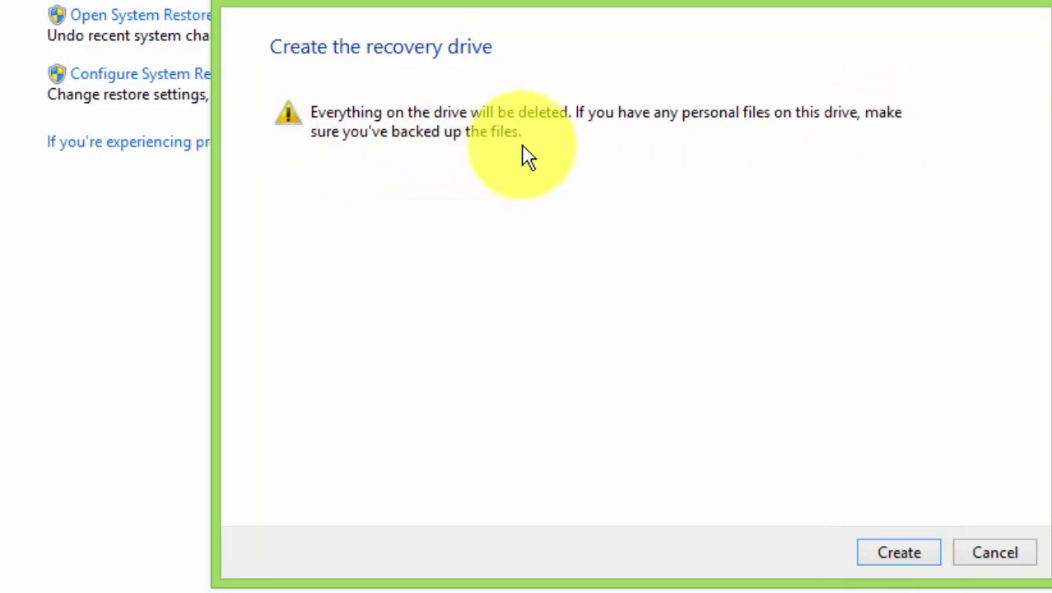
left_click(899, 554)
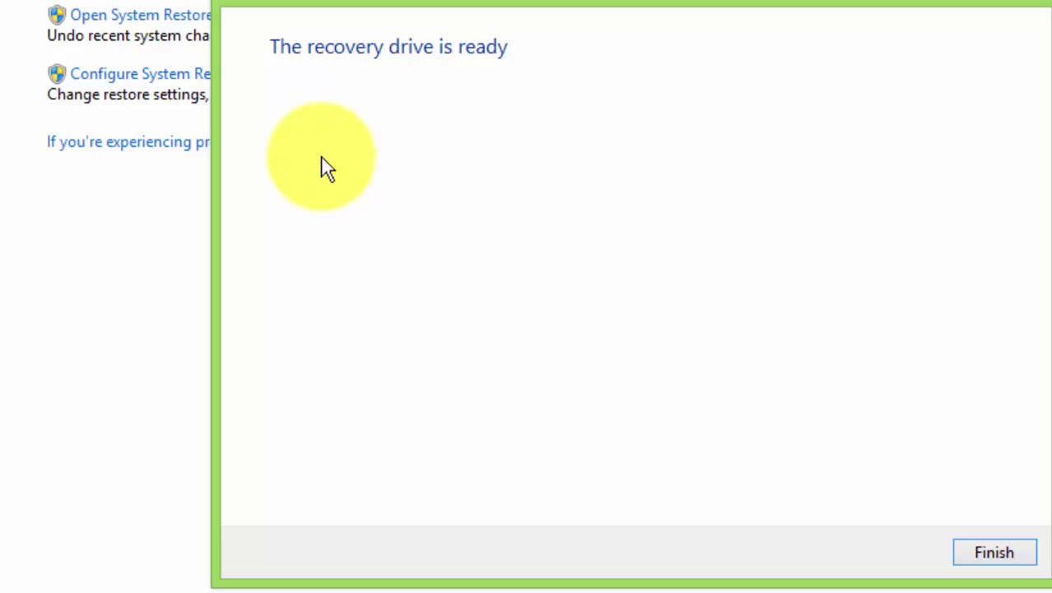
left_click(993, 553)
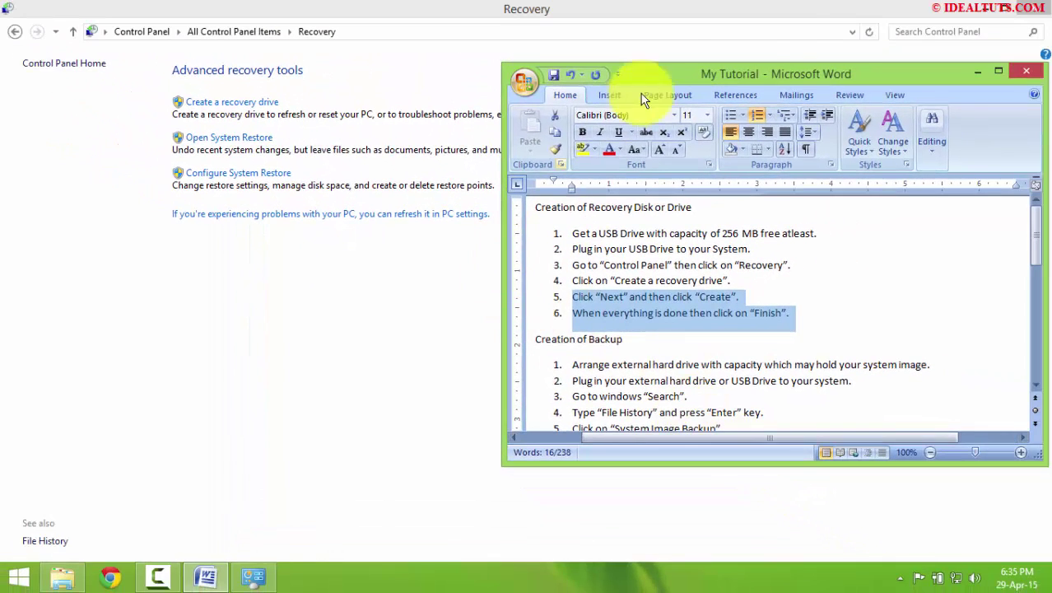
left_click(1039, 10)
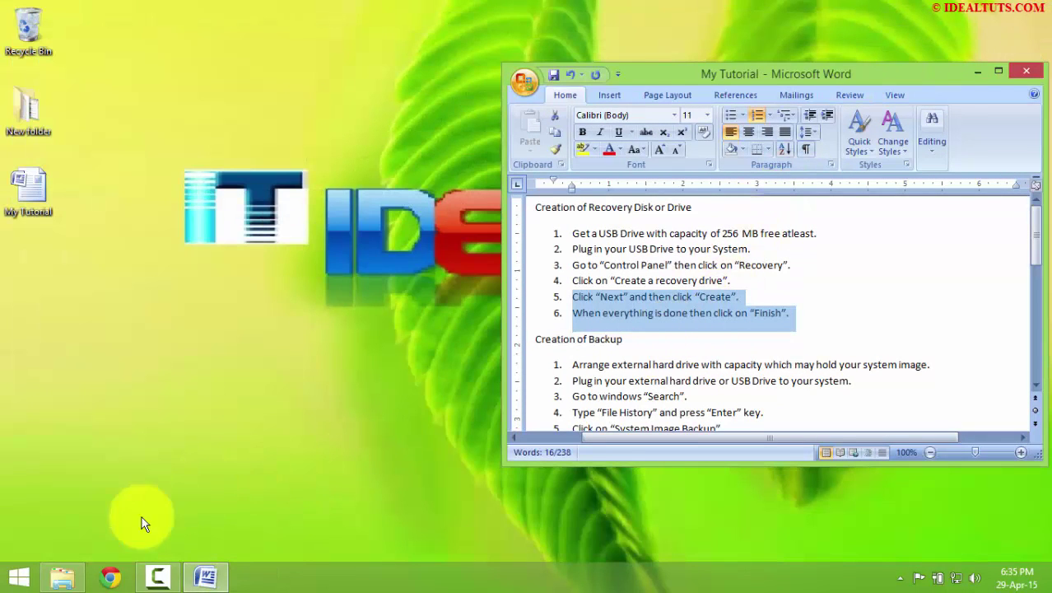
Step: Inspect the contents of the RECOVERY (D:) drive and its boot folder in File Explorer, returning to This PC
left_click(65, 576)
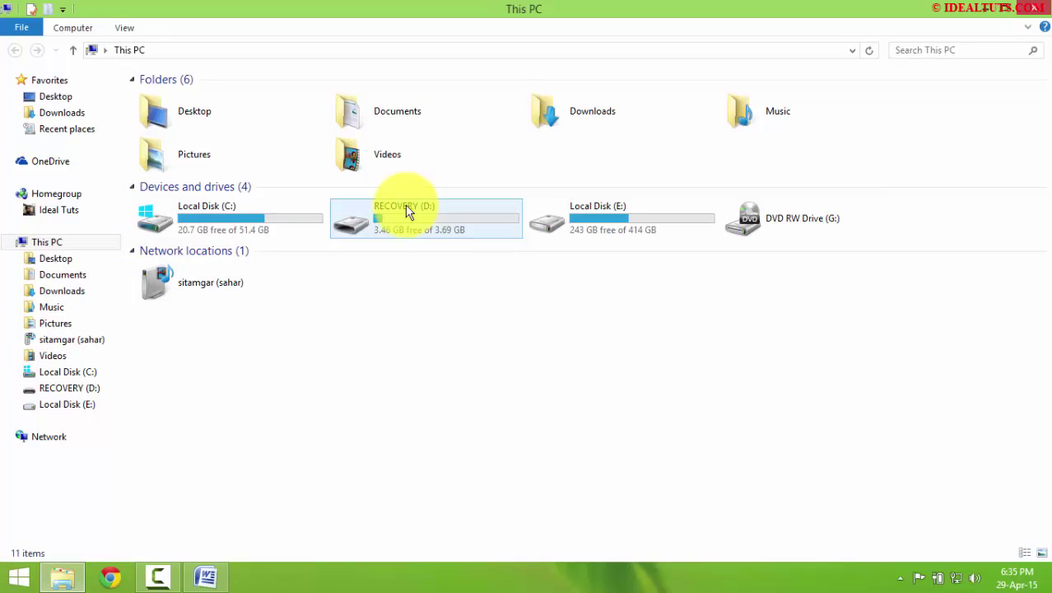
double_click(406, 231)
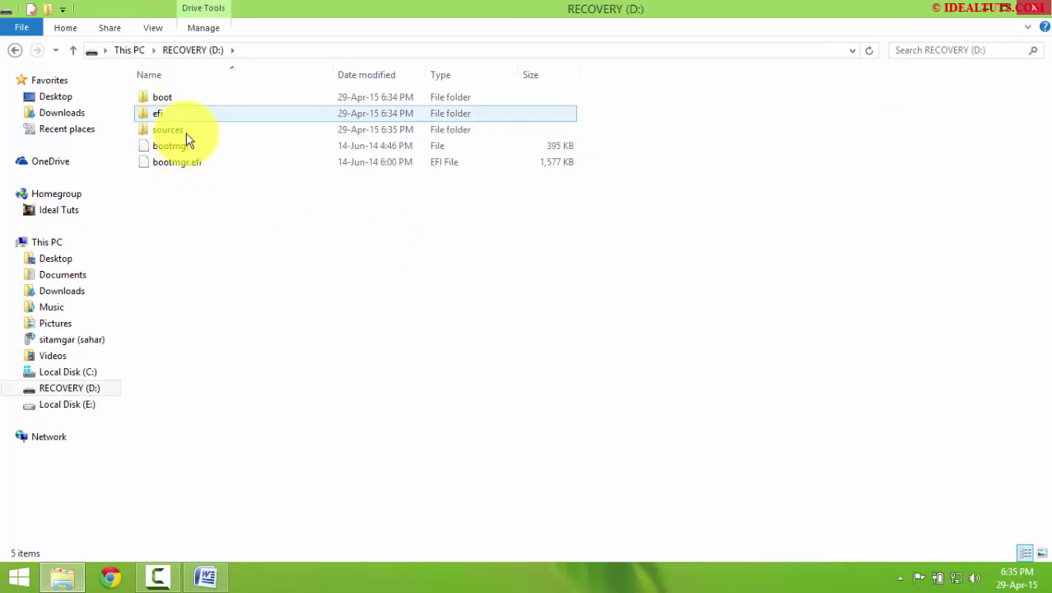
double_click(171, 97)
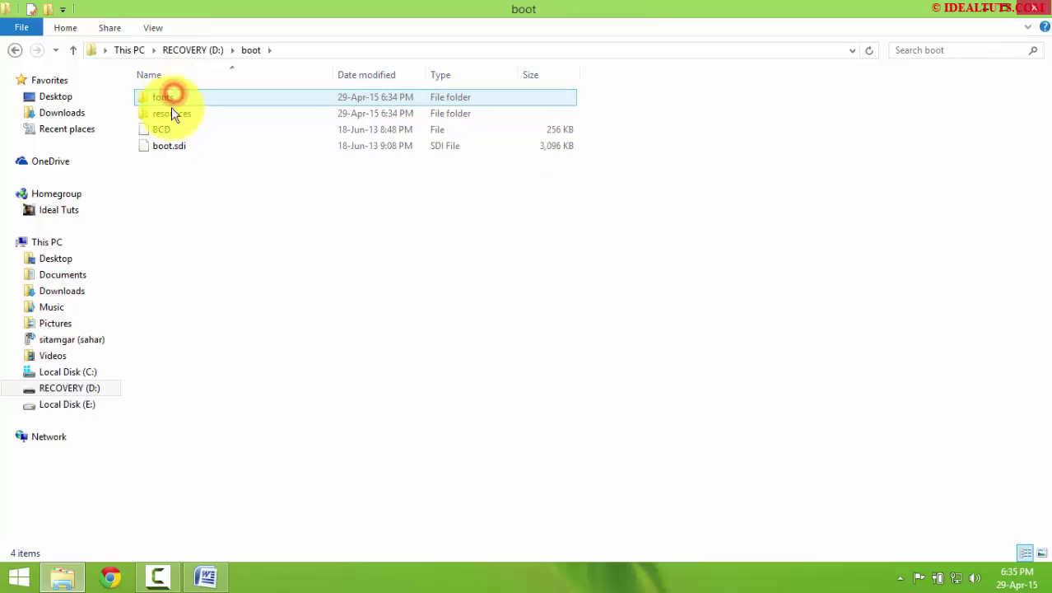
left_click(200, 146)
left_click(198, 169)
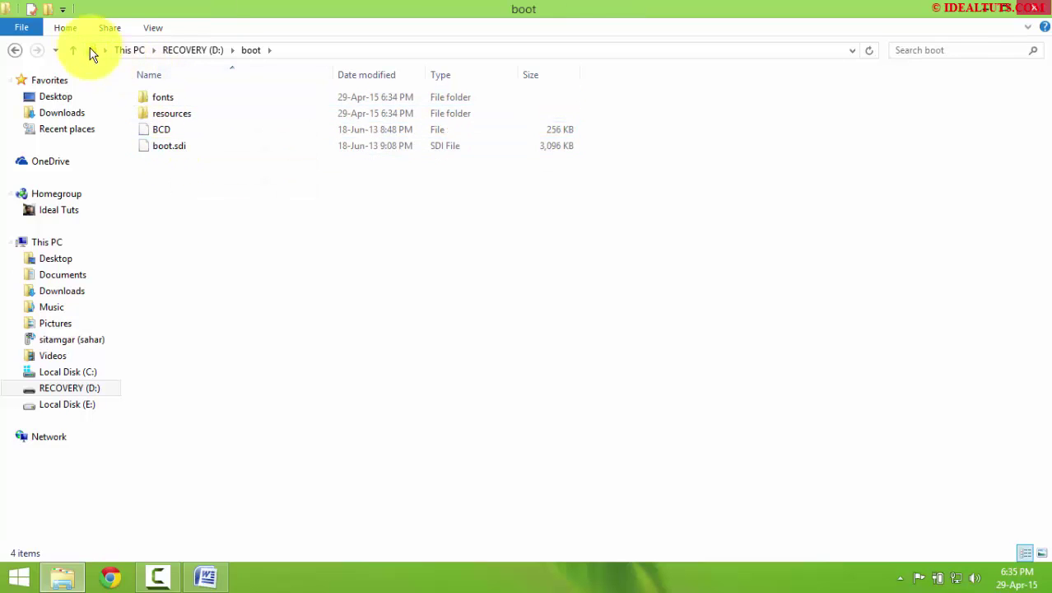
left_click(73, 50)
left_click(74, 50)
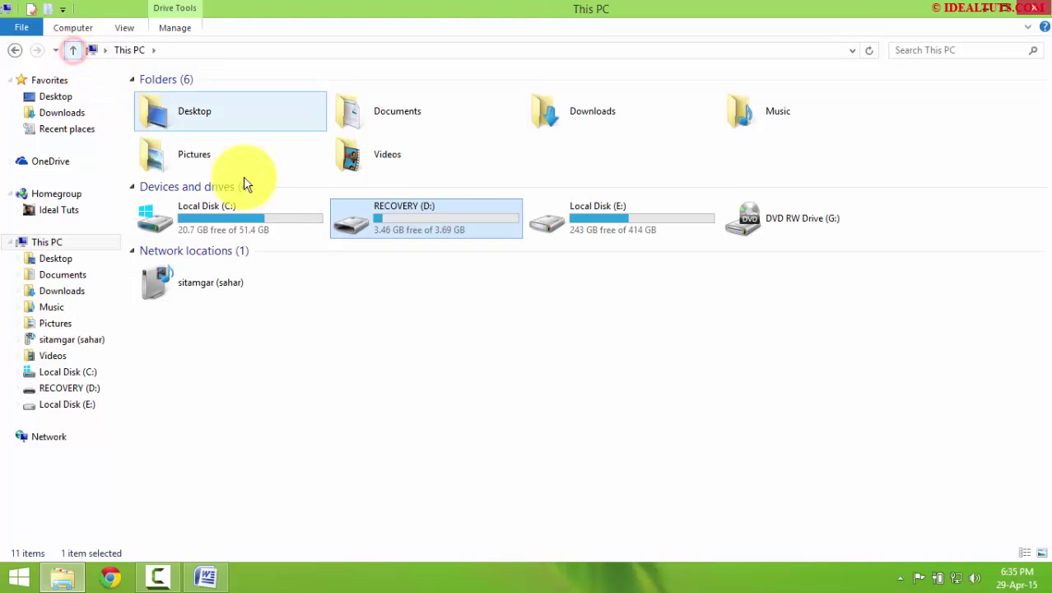
Step: Eject the RECOVERY (D:) drive and minimize the File Explorer window
right_click(400, 231)
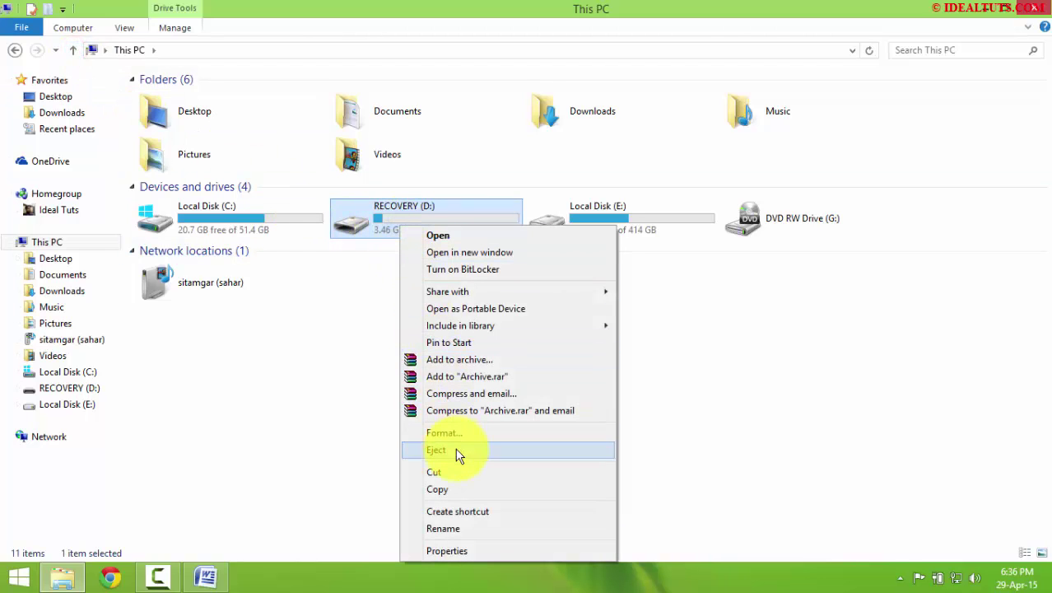
left_click(457, 451)
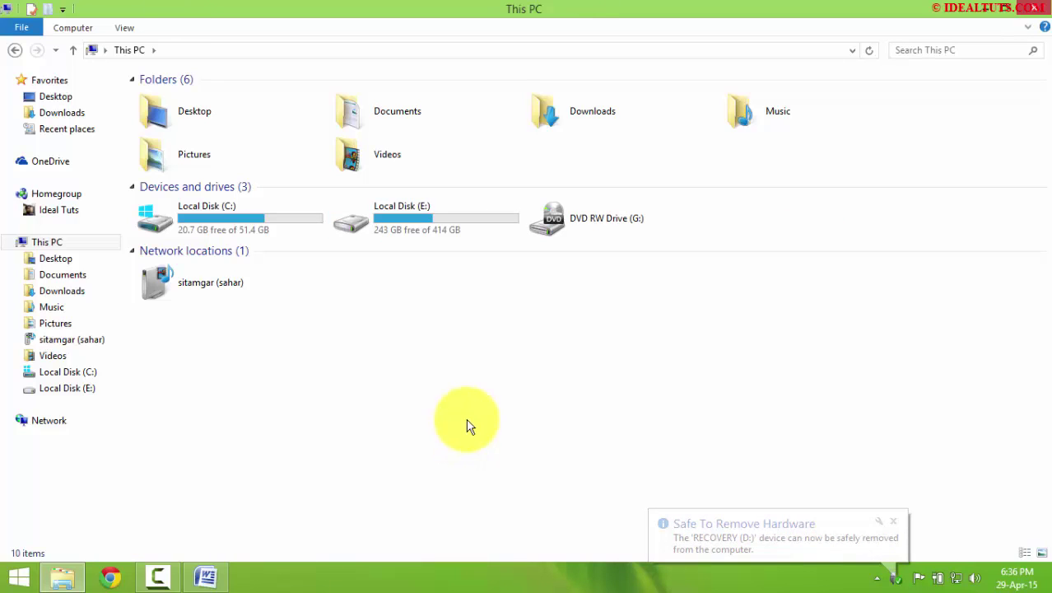
left_click(990, 12)
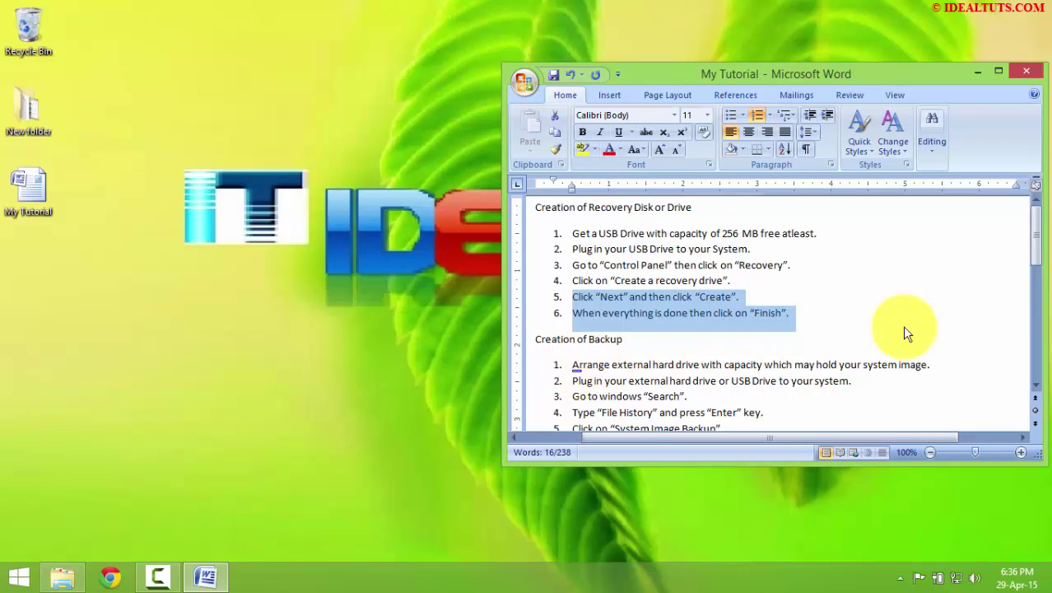
Step: Highlight the first two Creation of Backup instructions in the Word notes and check the My Data (D:) drive in File Explorer
scroll(1042, 236, "down", 3)
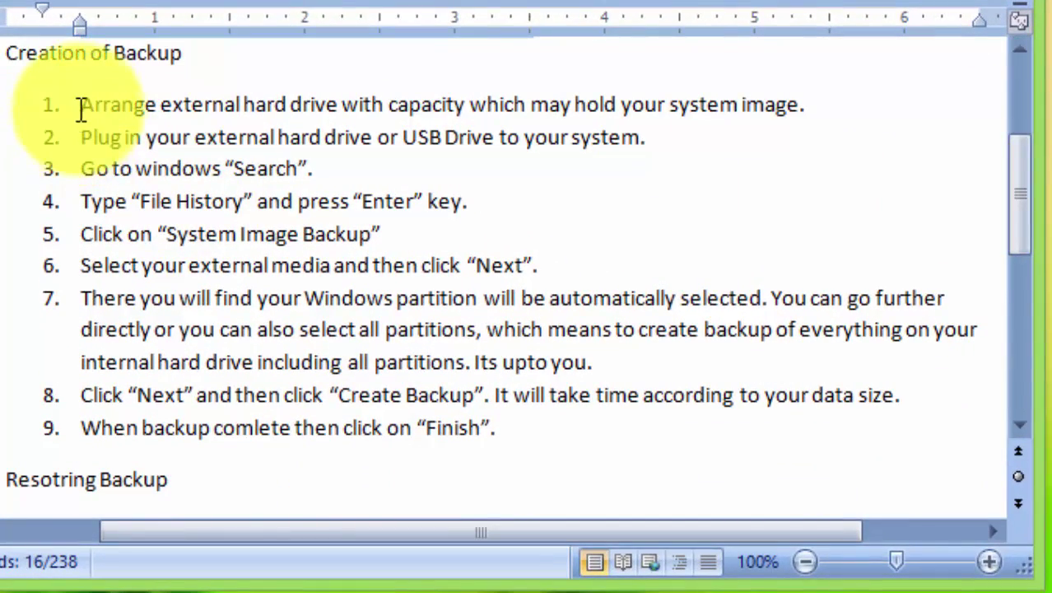
left_click_drag(79, 105, 659, 110)
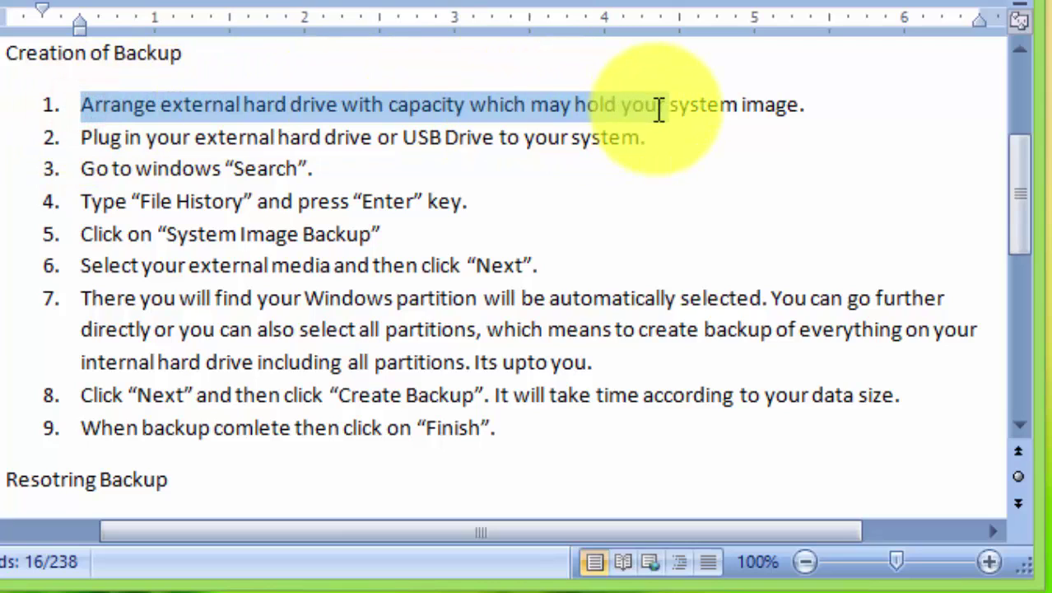
left_click_drag(659, 109, 763, 128)
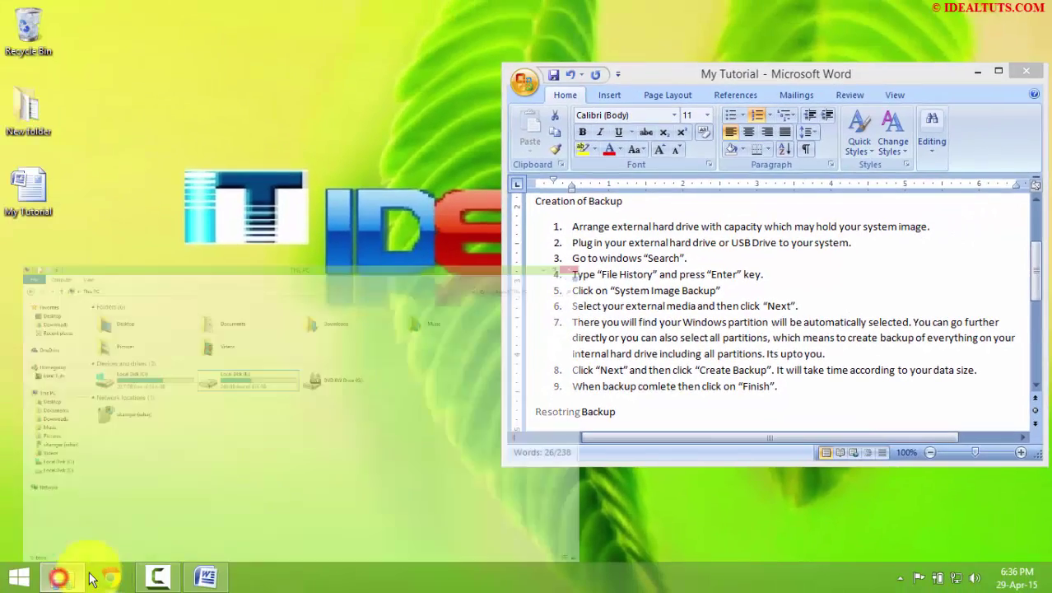
left_click(62, 576)
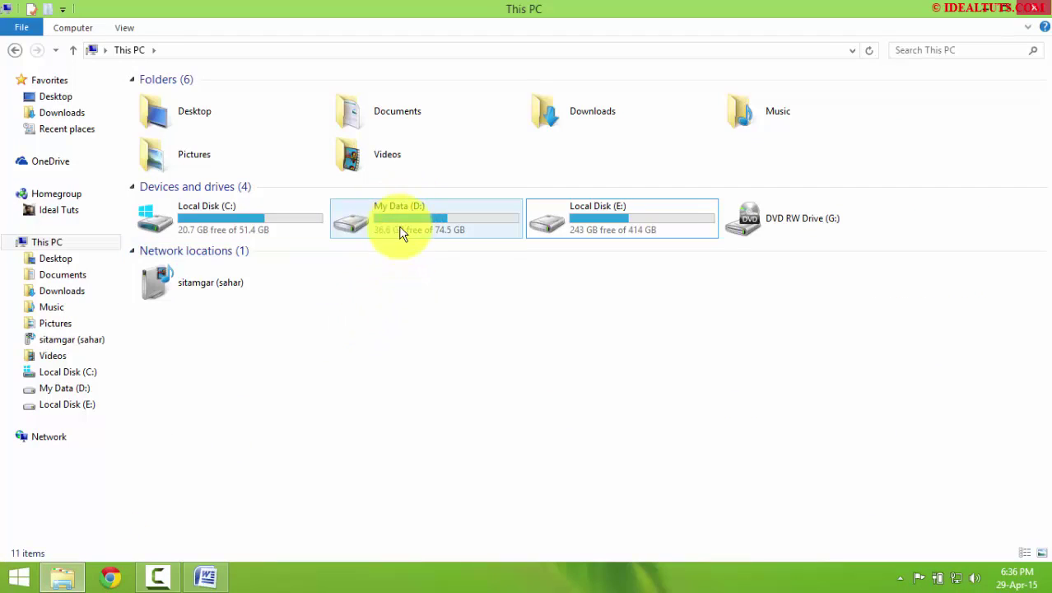
left_click(50, 576)
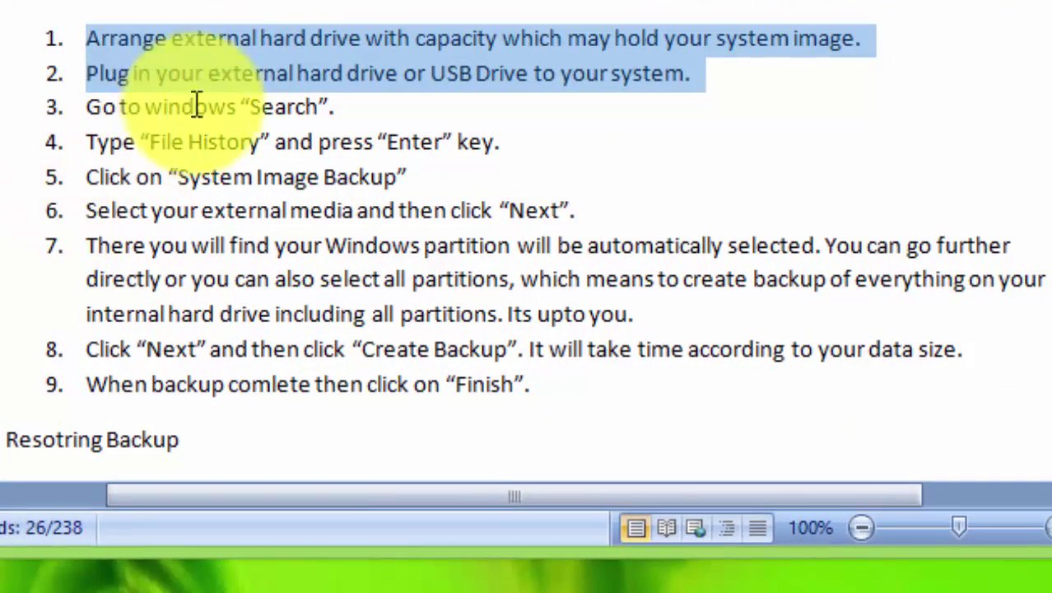
Step: Highlight instructions 3 and 4 of the Creation of Backup section, covering Windows Search and File History
left_click_drag(87, 107, 341, 113)
left_click(334, 112)
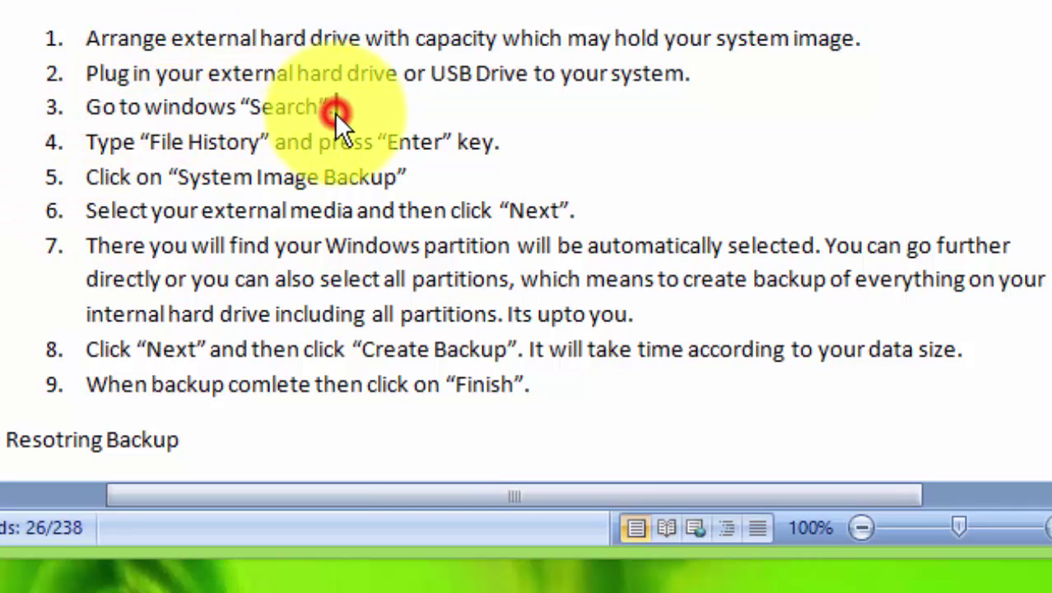
left_click_drag(88, 108, 505, 144)
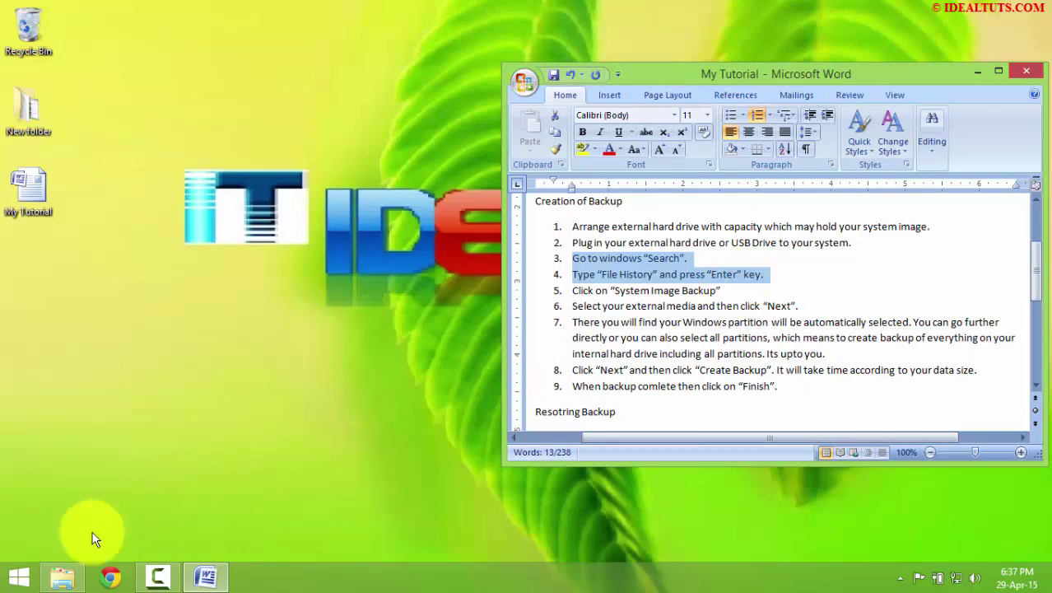
Step: Search Windows for "file history" and open File History
right_click(3, 576)
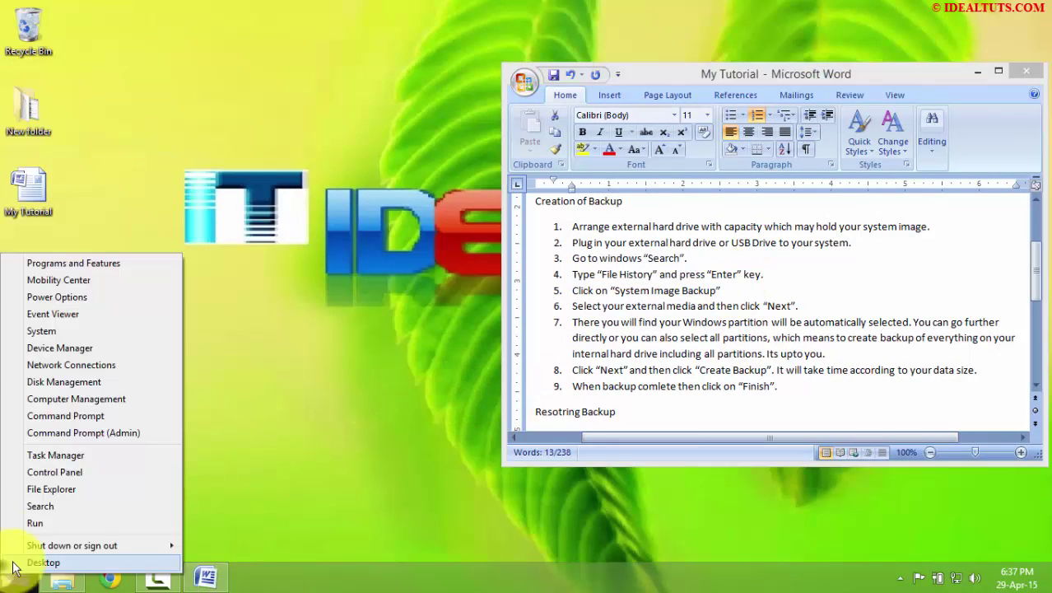
left_click(41, 506)
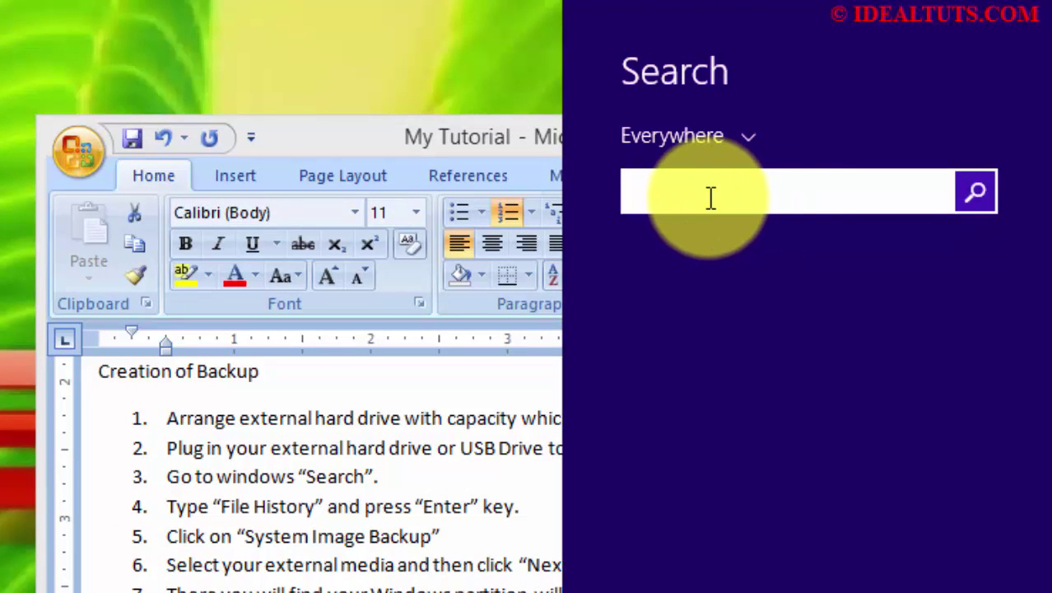
type("file")
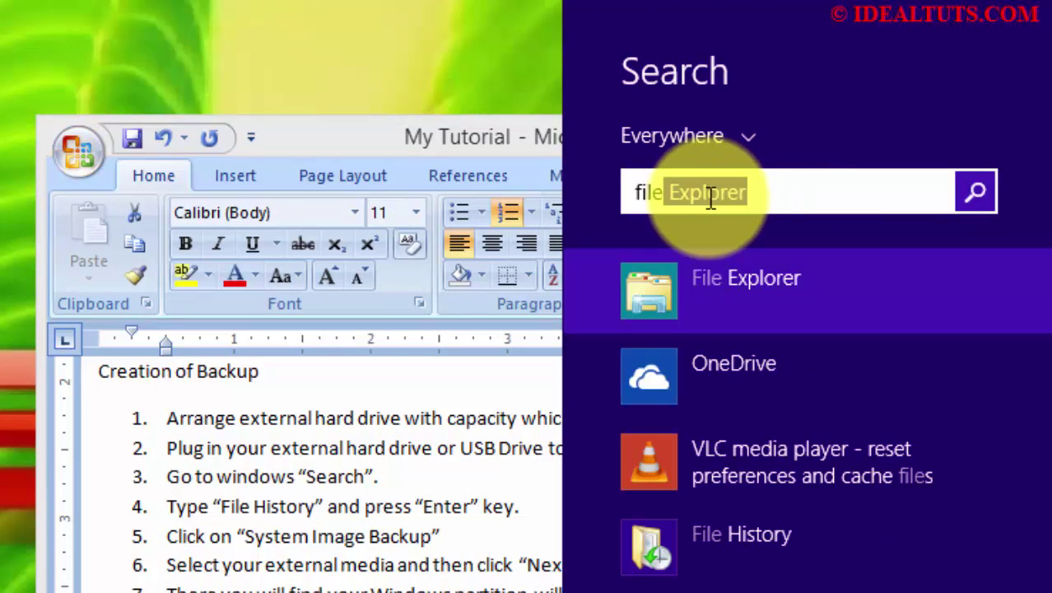
type(" history")
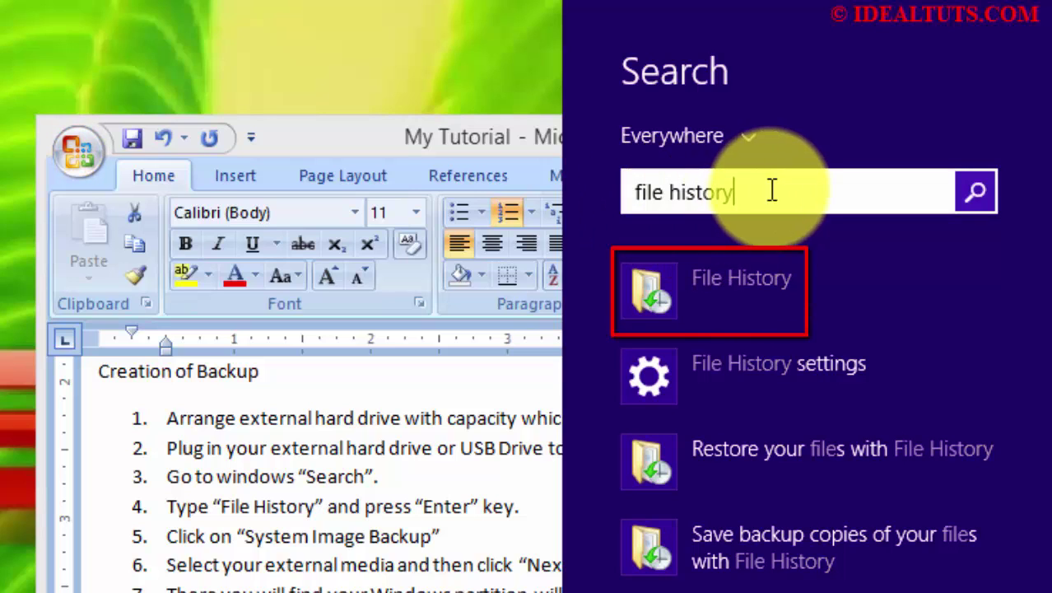
left_click_drag(756, 191, 629, 197)
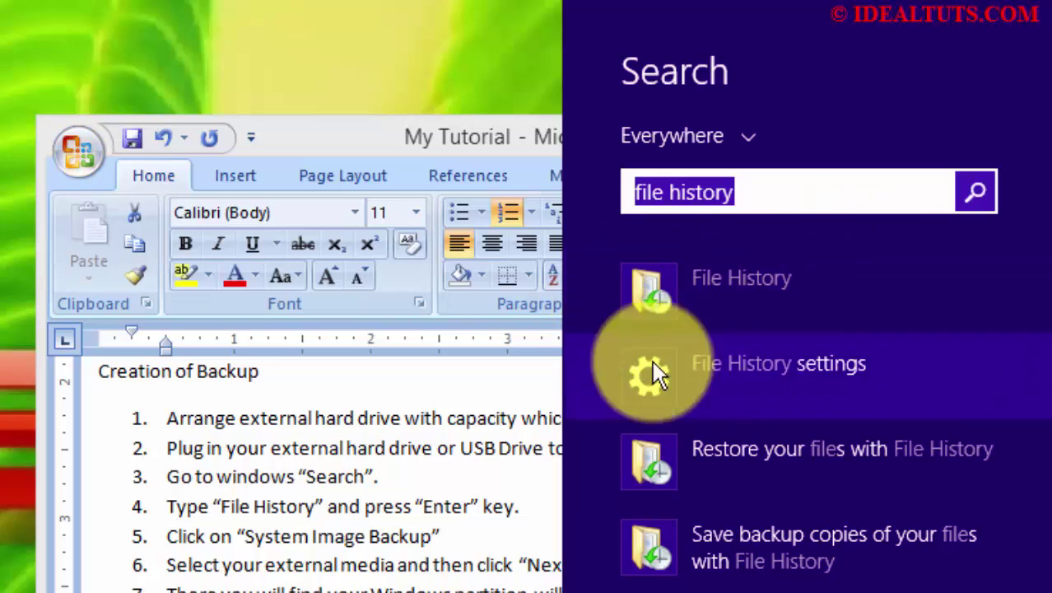
left_click(724, 280)
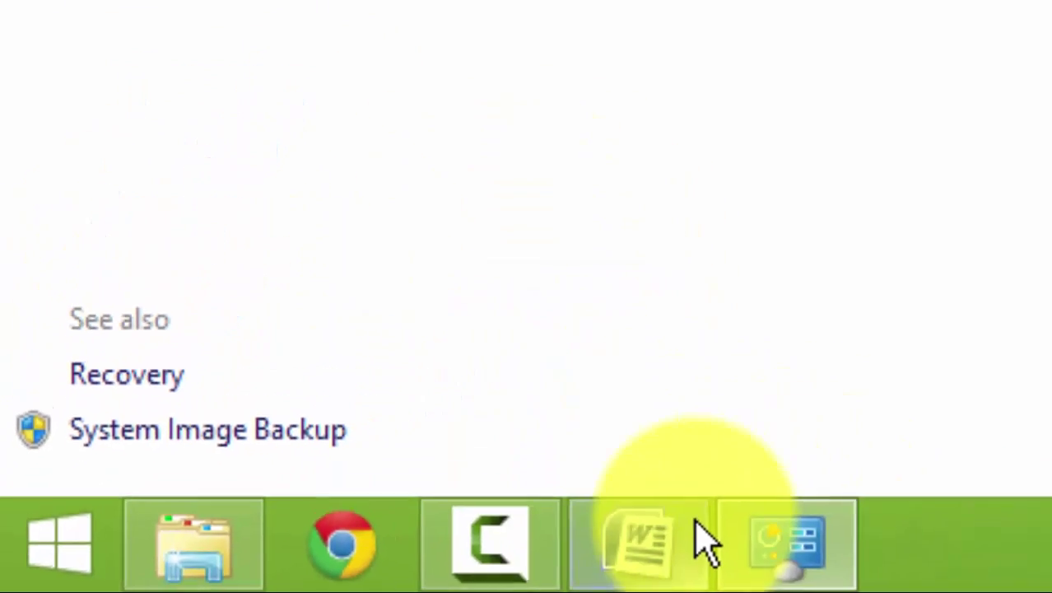
Step: Bring up the Word notes and highlight instructions 5 and 6 of Creation of Backup, covering System Image Backup and external media selection
left_click(1051, 463)
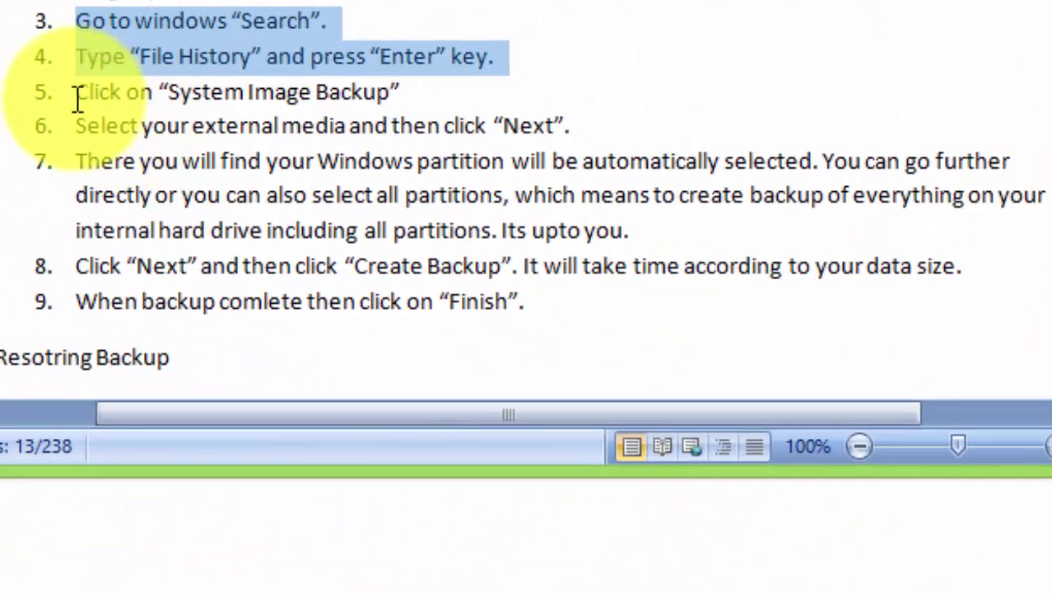
left_click_drag(406, 225, 553, 230)
left_click_drag(304, 104, 410, 96)
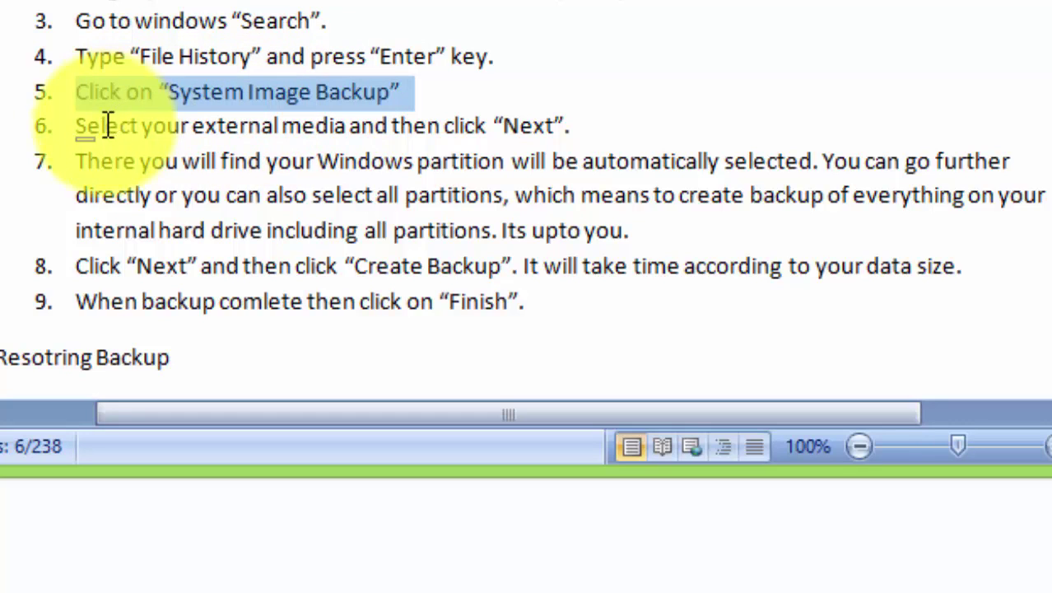
left_click(70, 128)
left_click_drag(95, 129, 573, 125)
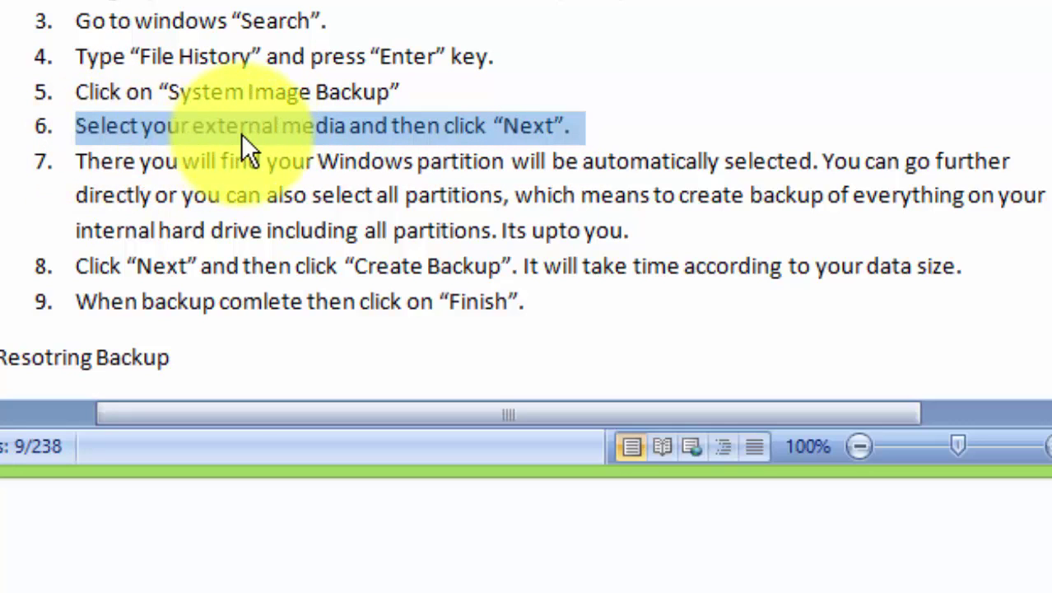
left_click_drag(76, 91, 595, 127)
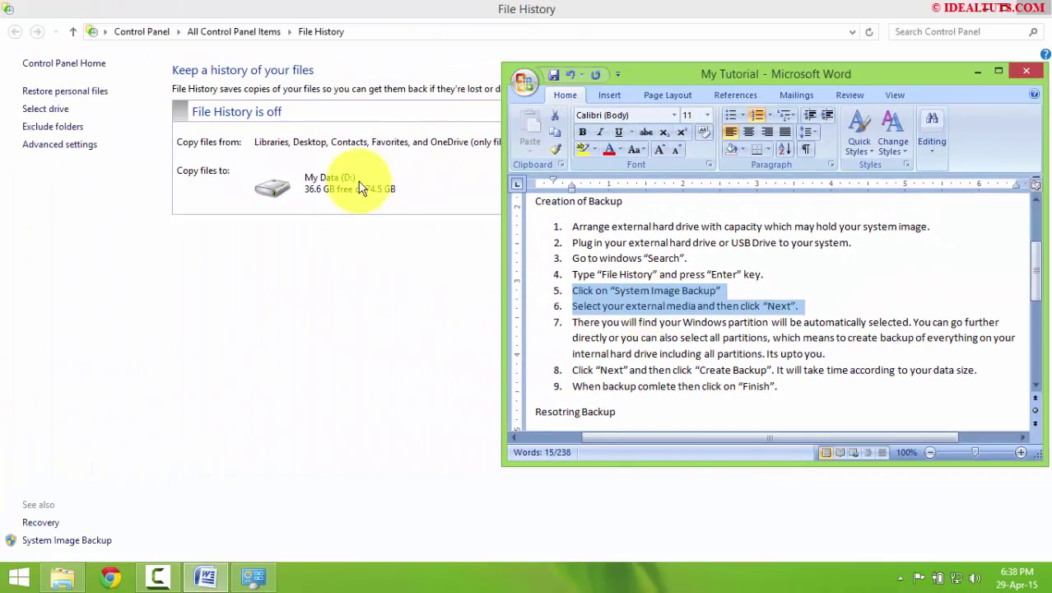
Step: Start System Image Backup from File History and choose the hard disk My Data (D:) as the backup destination
left_click(153, 495)
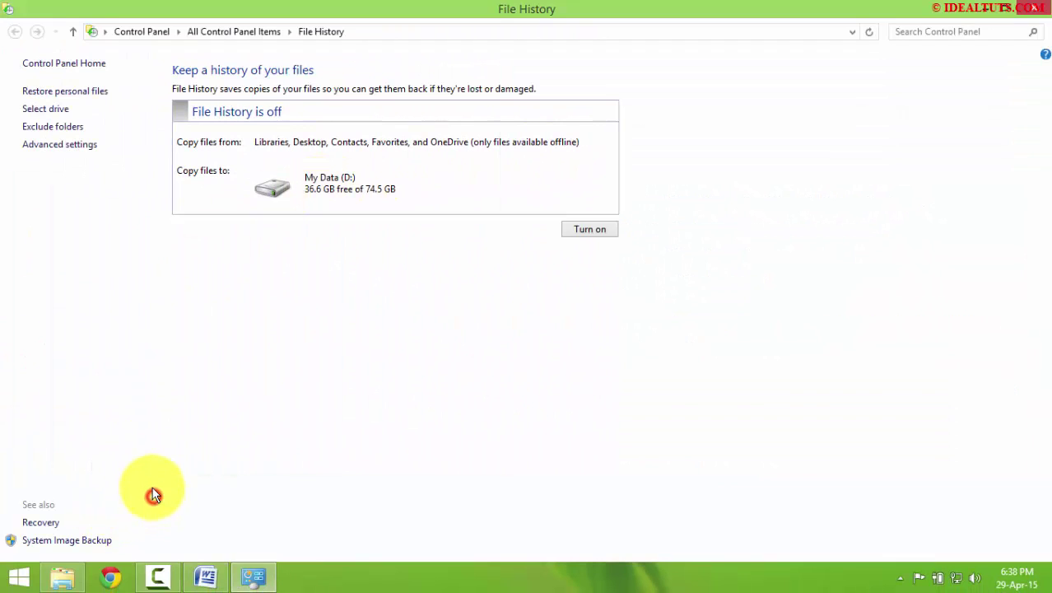
left_click(54, 541)
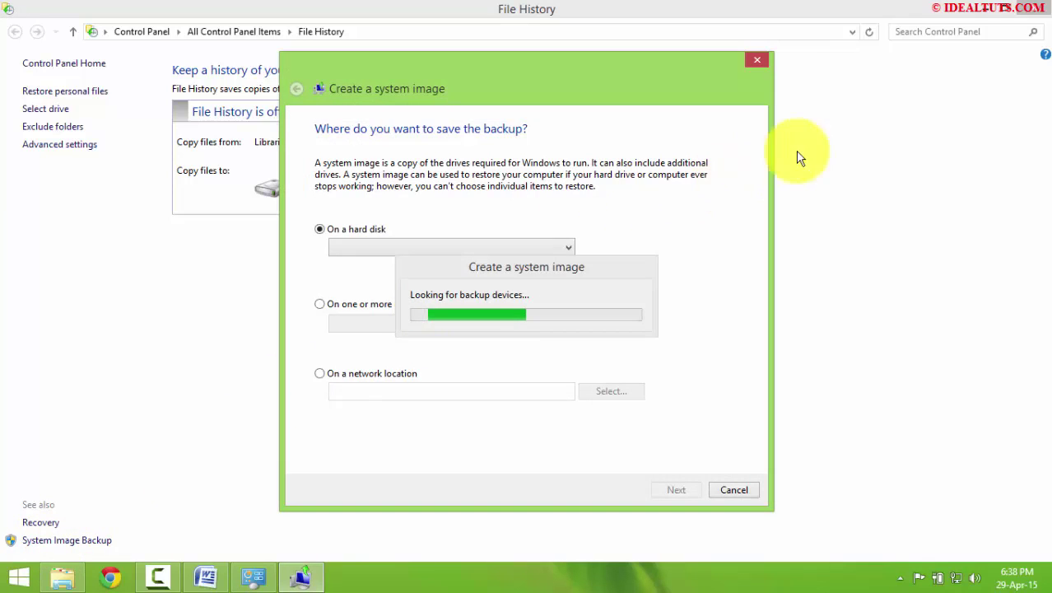
left_click(986, 10)
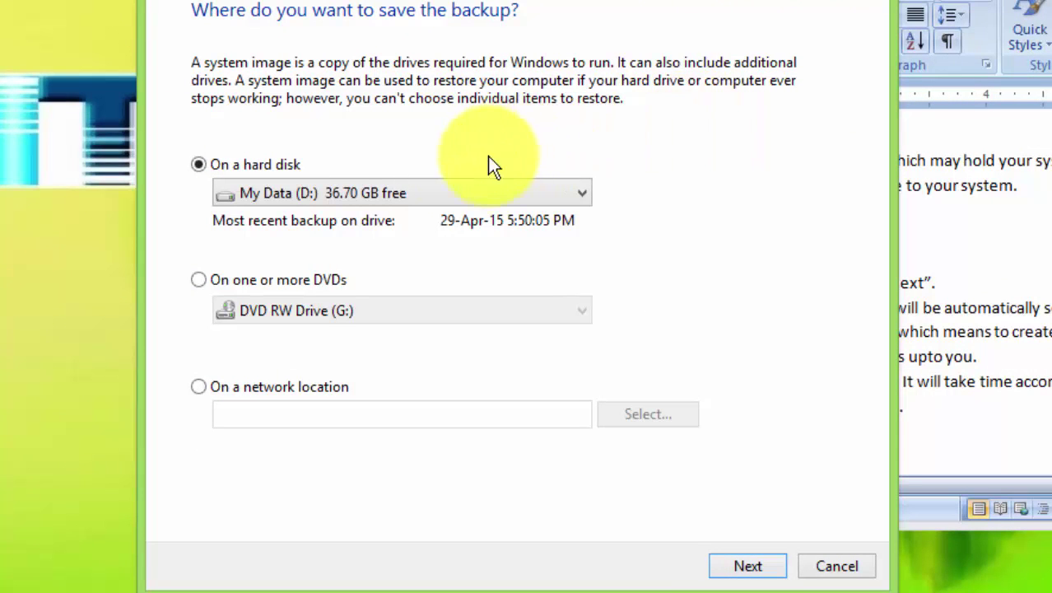
left_click(422, 193)
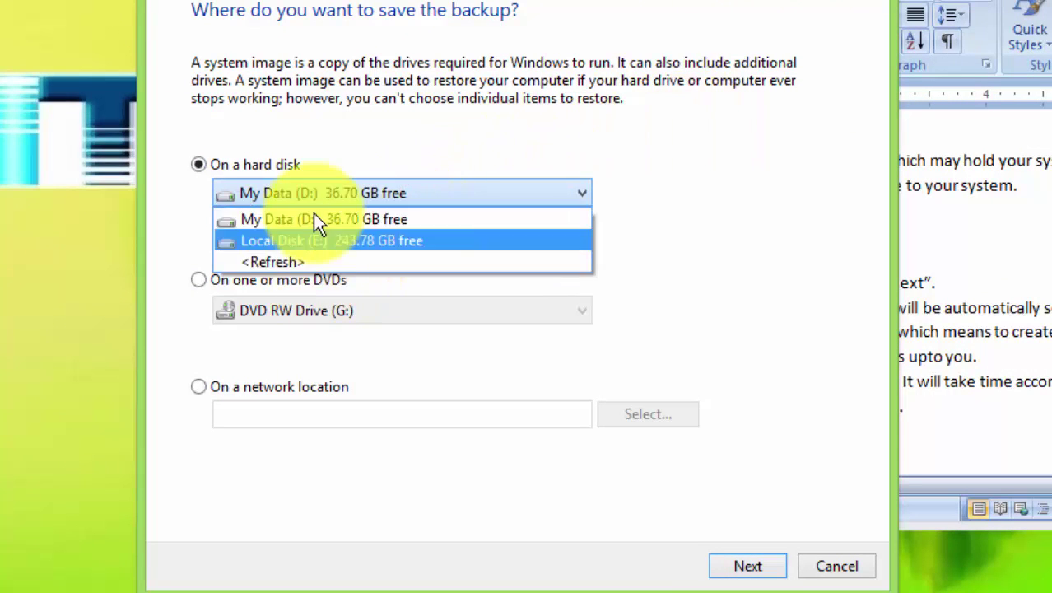
left_click(357, 222)
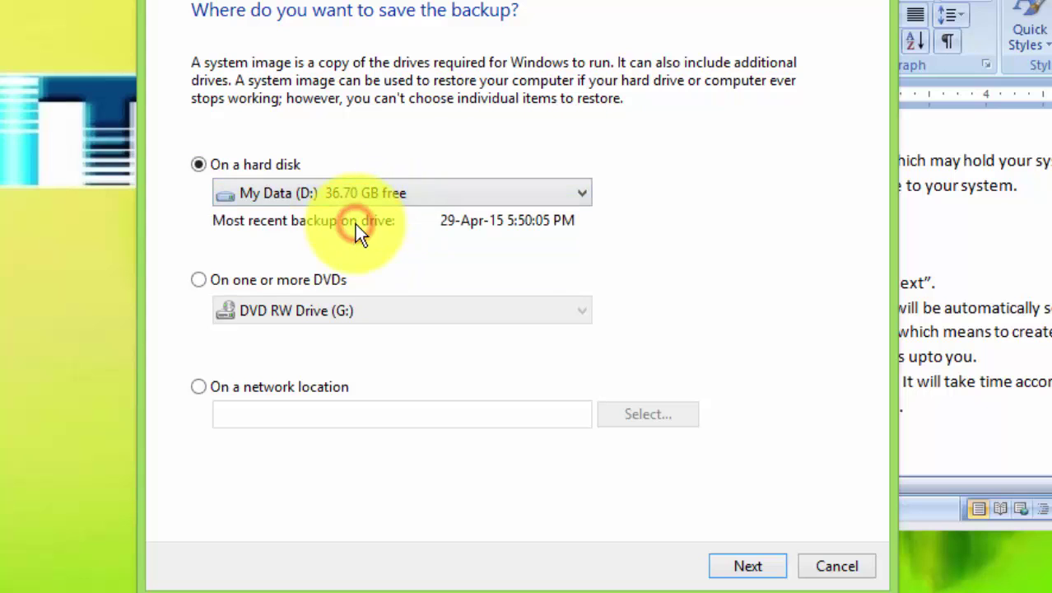
left_click(741, 568)
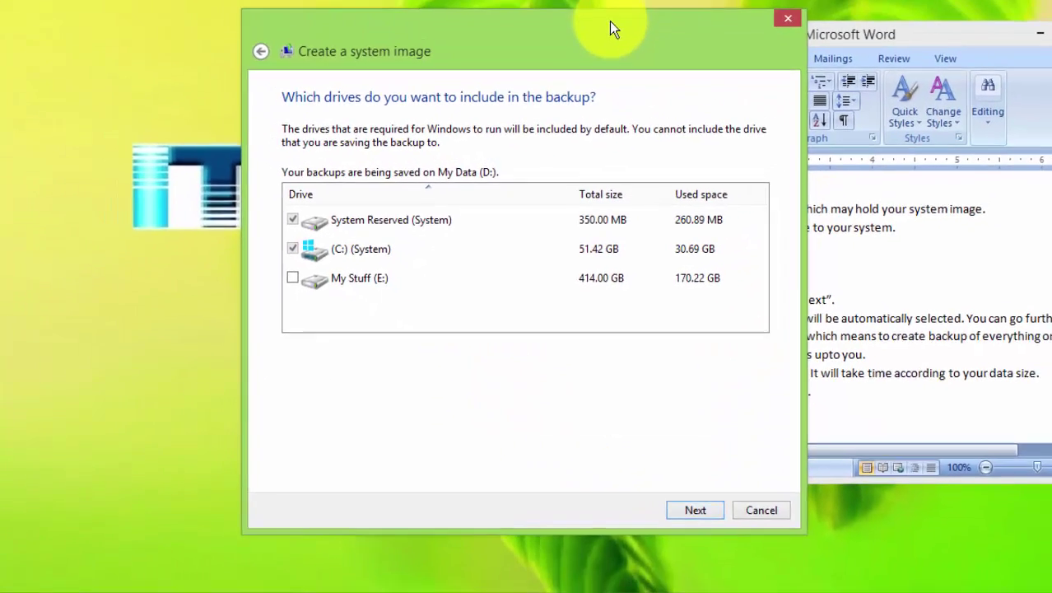
Step: Move the system image wizard beside the Word notes and highlight instruction 7 about which partitions to include
left_click_drag(610, 28, 356, 26)
left_click_drag(375, 65, 324, 68)
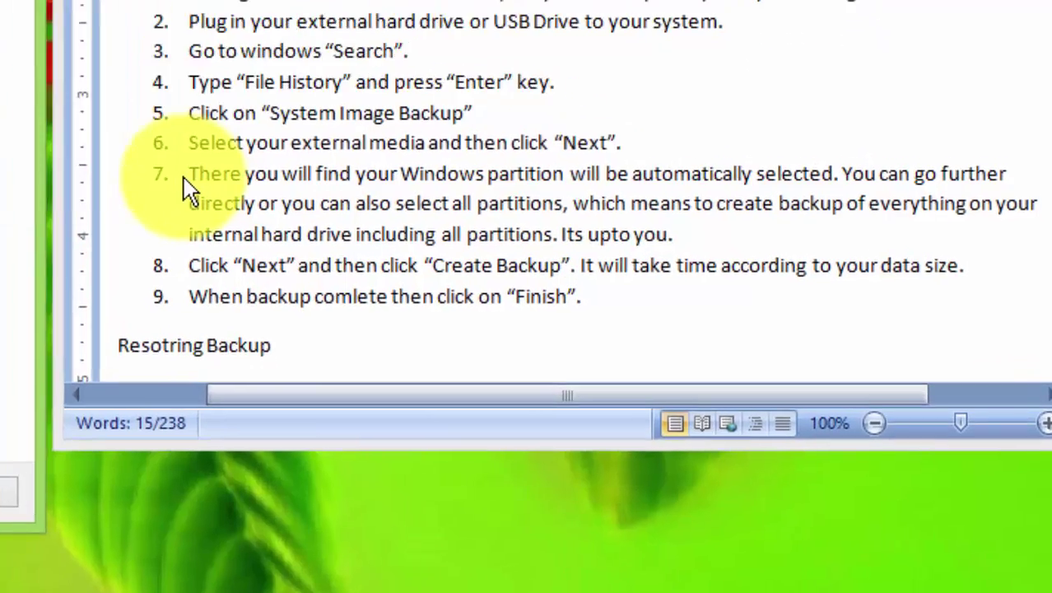
left_click_drag(572, 289, 572, 322)
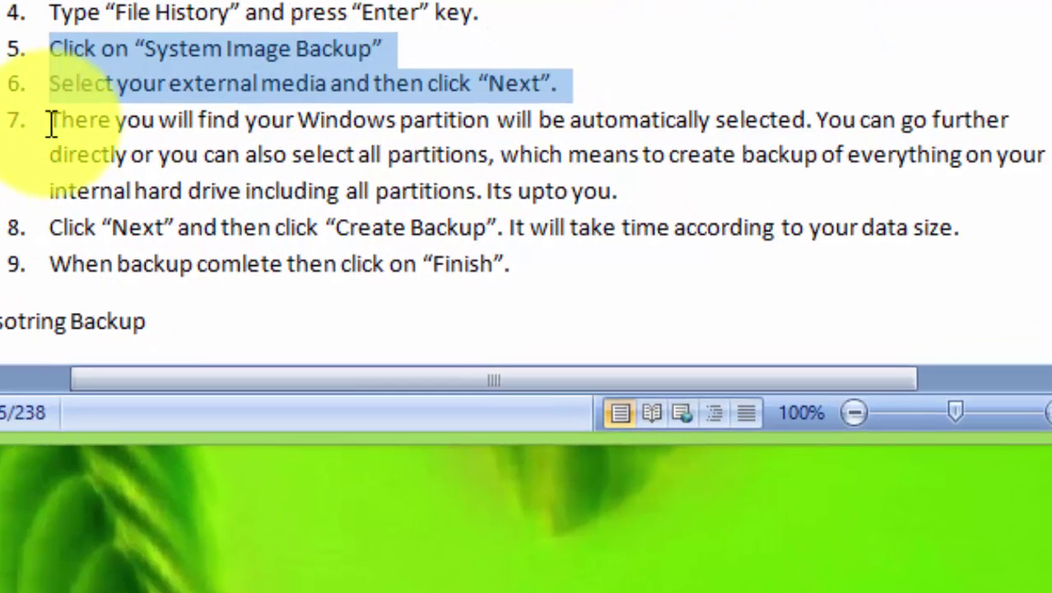
left_click_drag(51, 123, 629, 189)
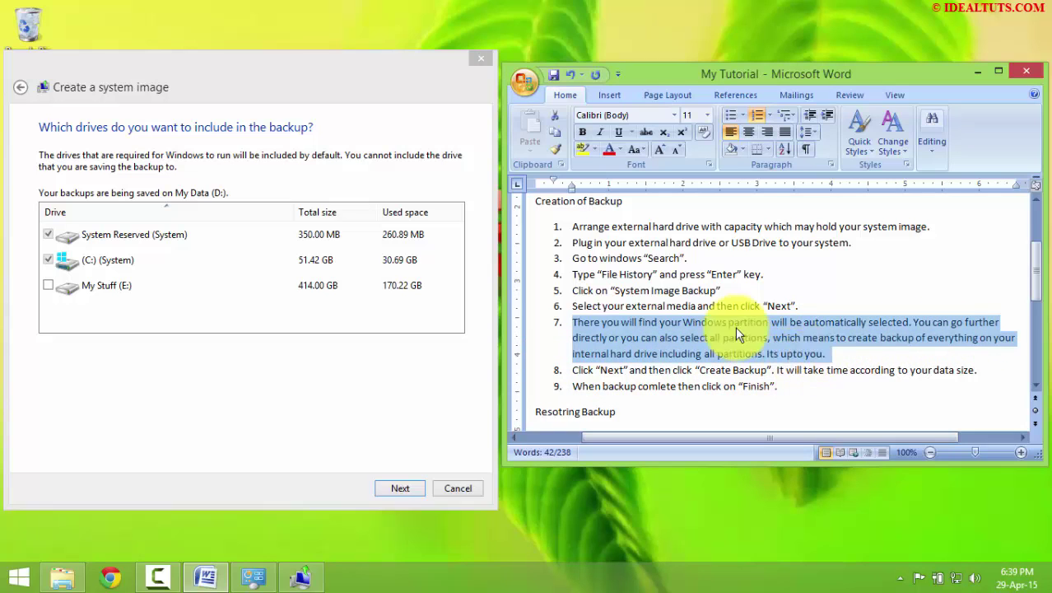
Step: Include the My Stuff (E:) drive in the backup and exclude it again
left_click(48, 286)
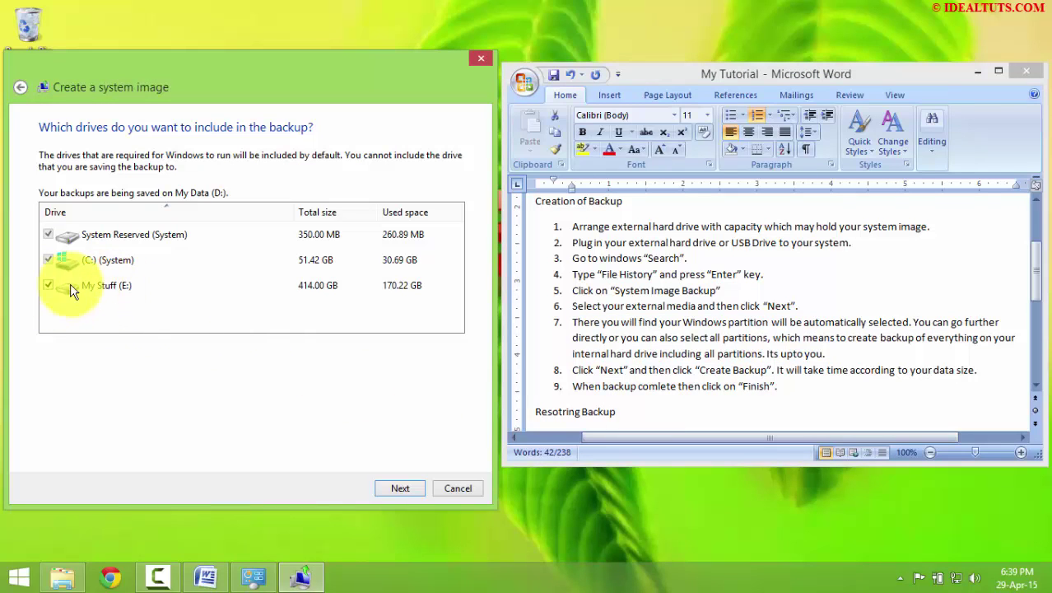
left_click(47, 284)
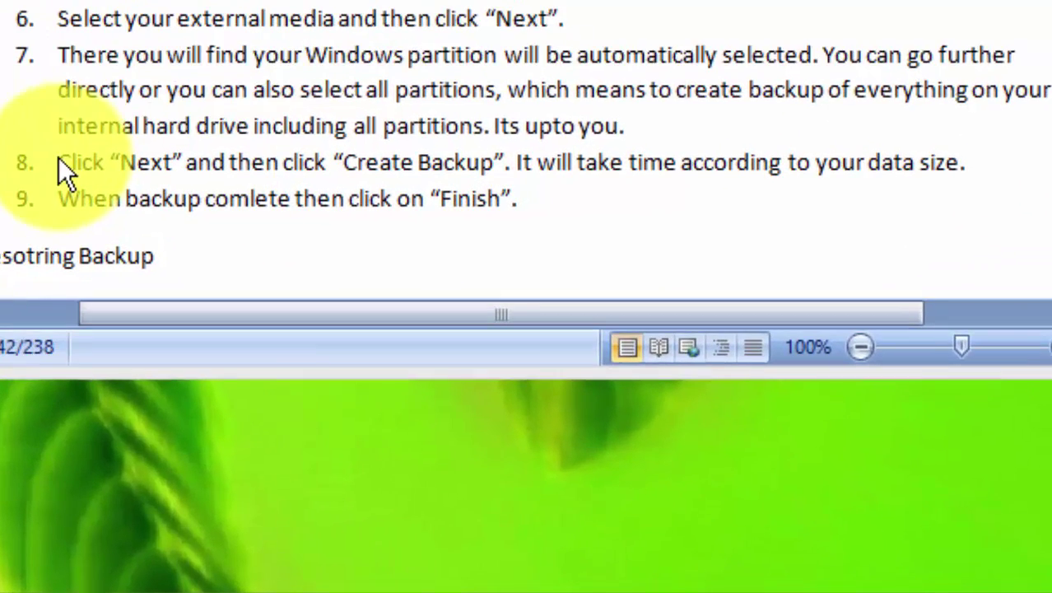
Step: Highlight instructions 8 and 9 of Creation of Backup in the Word notes and minimize the document
left_click(573, 368)
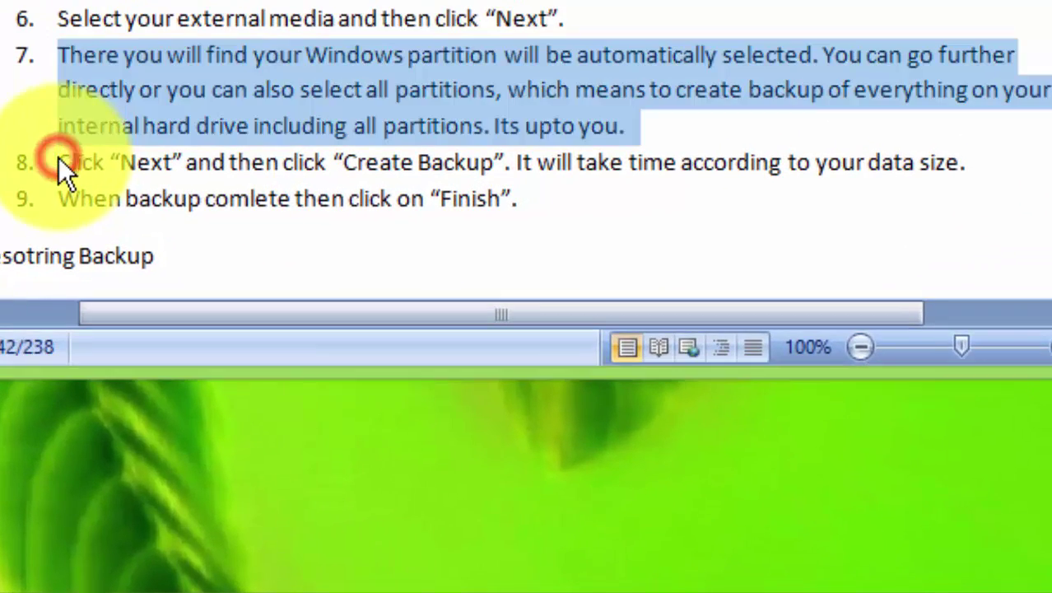
left_click_drag(58, 159, 534, 185)
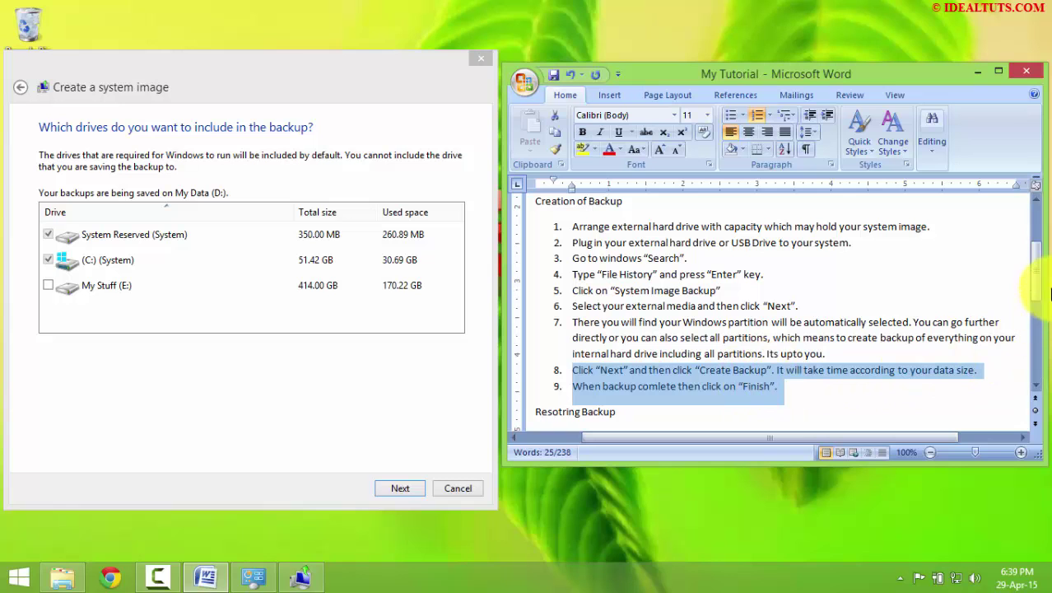
left_click(976, 74)
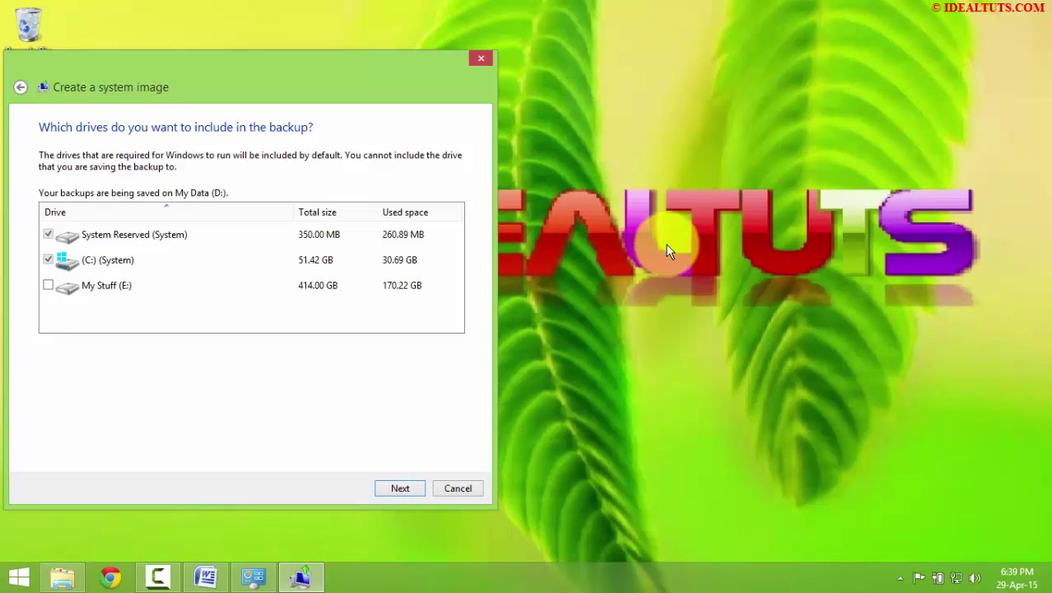
Step: Run the system image backup of System Reserved and (C:) to My Data (D:), closing the wizard once it completes
left_click_drag(341, 74, 891, 109)
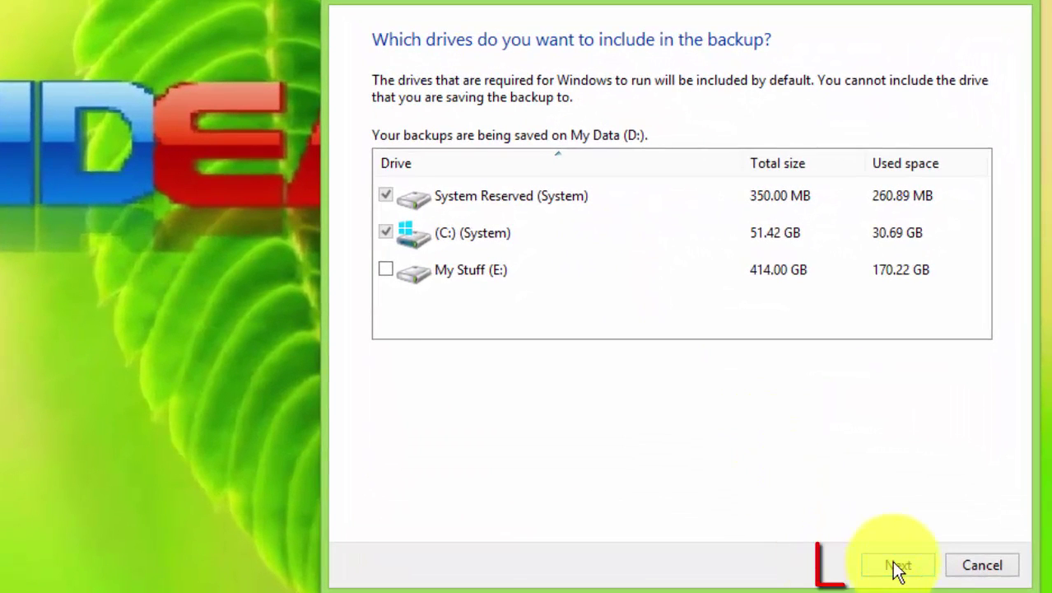
left_click(923, 541)
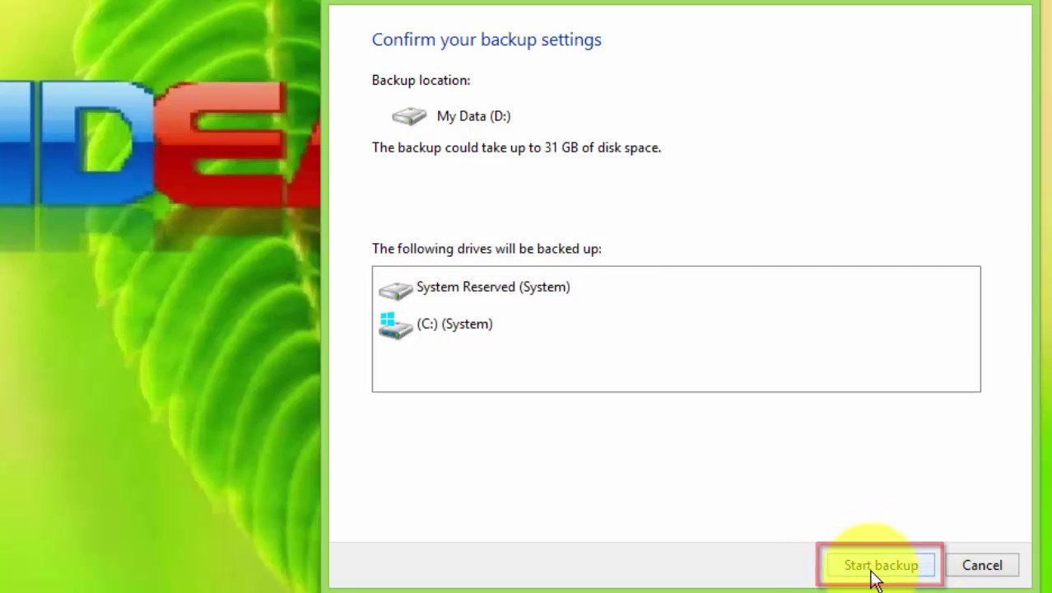
left_click(873, 566)
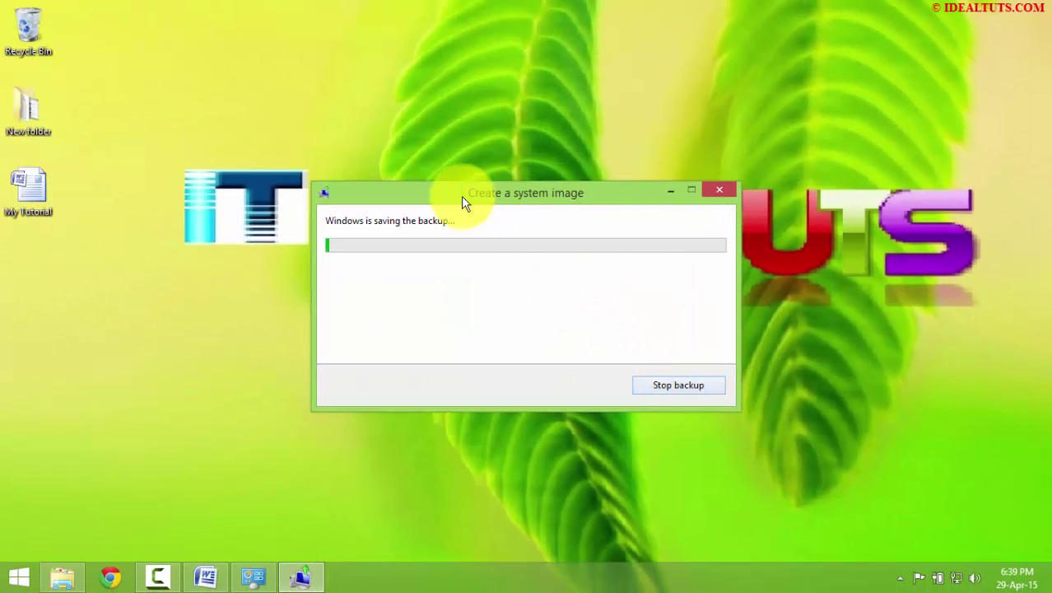
left_click_drag(463, 203, 743, 98)
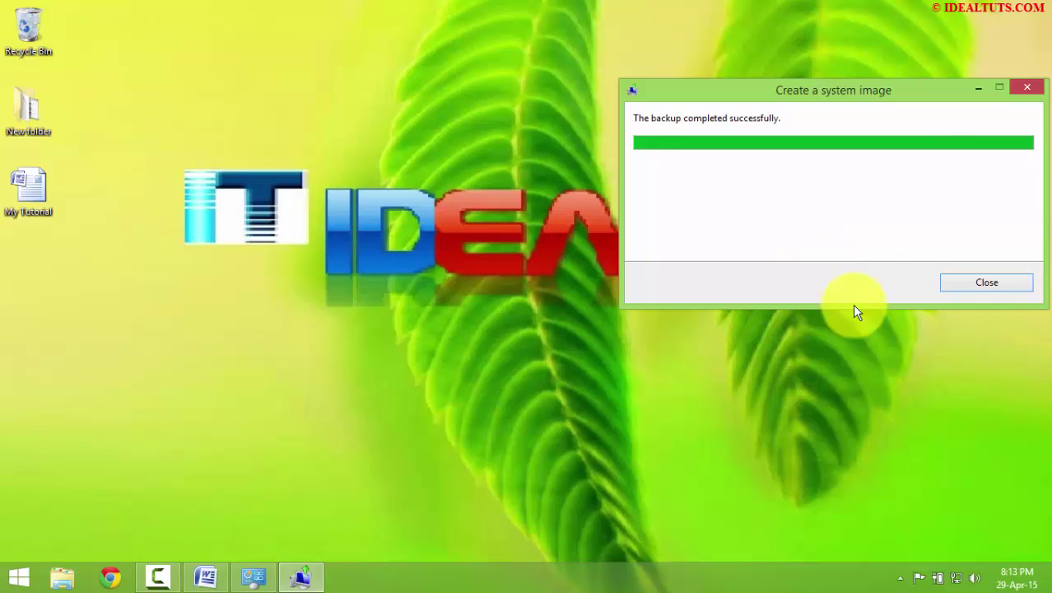
left_click(977, 285)
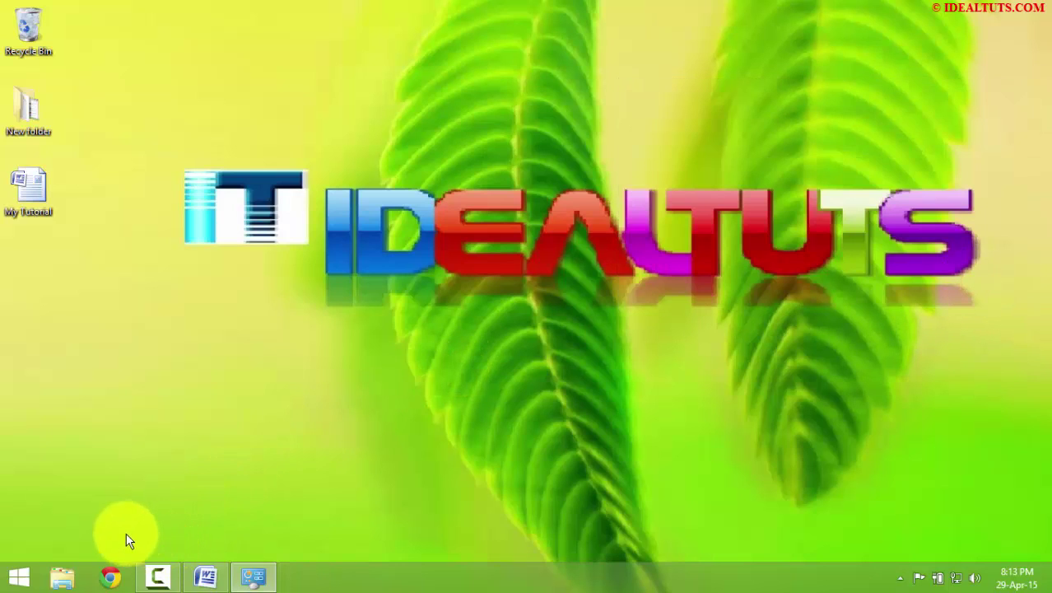
Step: Inspect the backup files inside WindowsImageBackup on My Data (D:) in File Explorer, granting folder access where required, and close the window
left_click(65, 574)
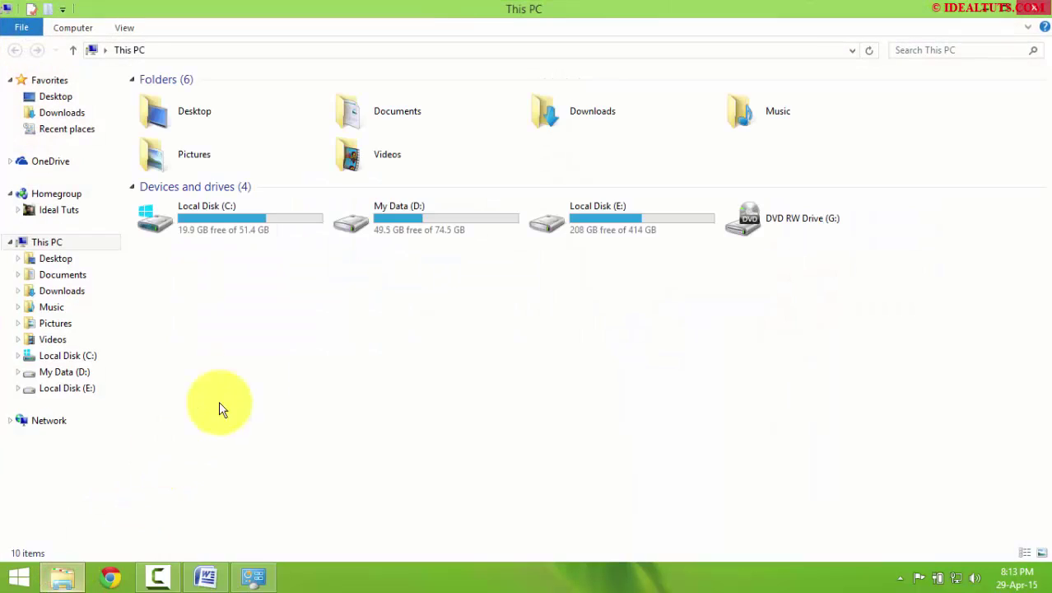
double_click(414, 239)
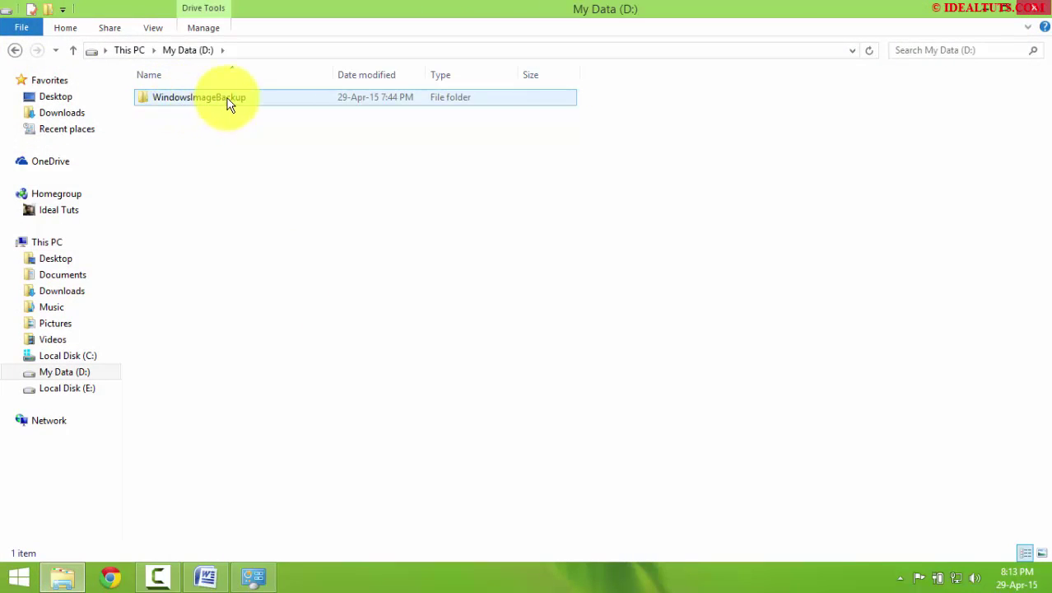
double_click(223, 102)
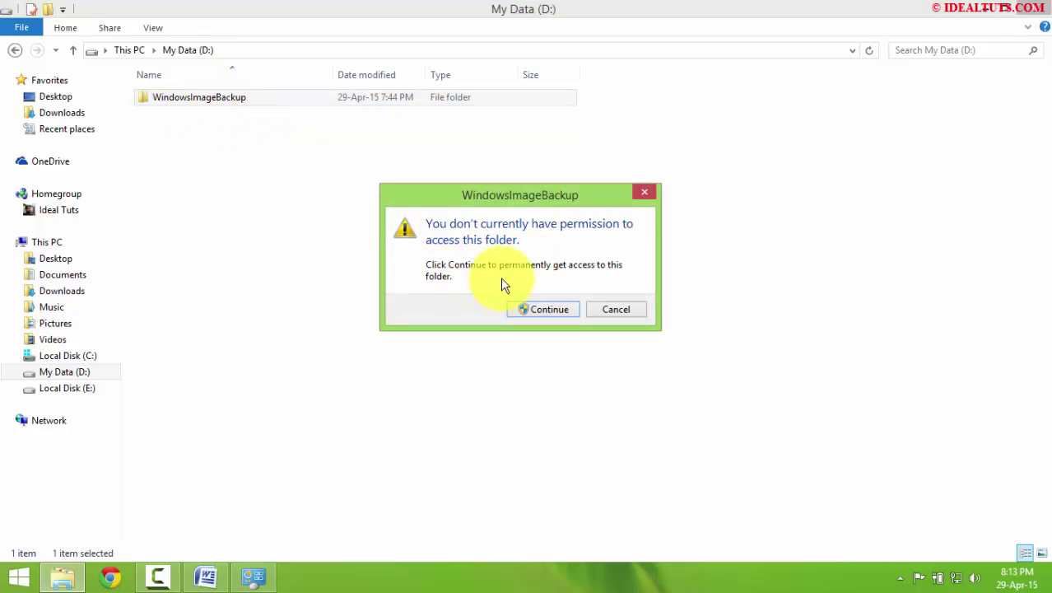
left_click(520, 308)
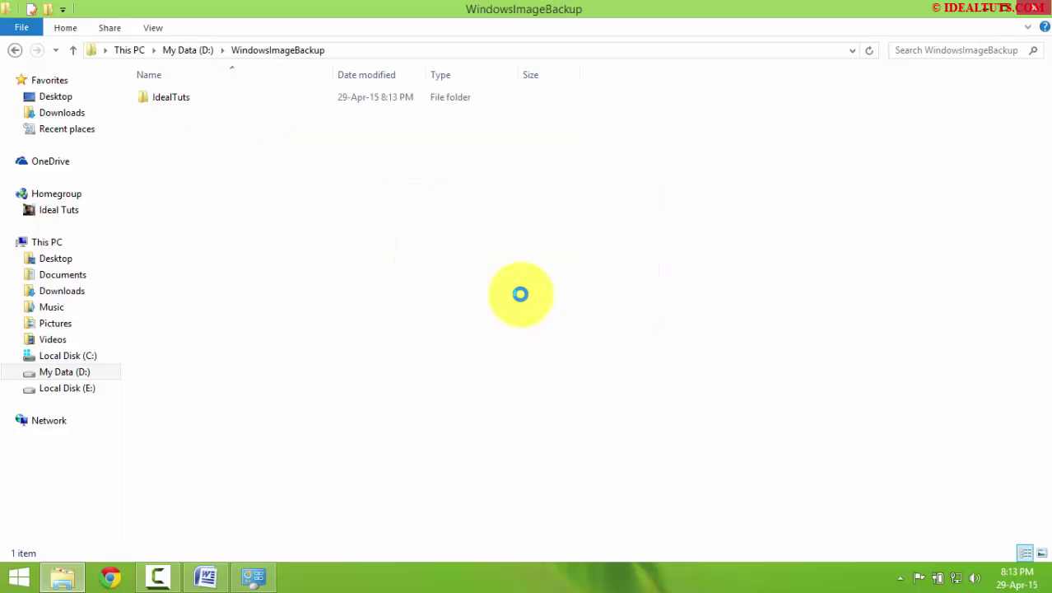
left_click(173, 106)
double_click(172, 104)
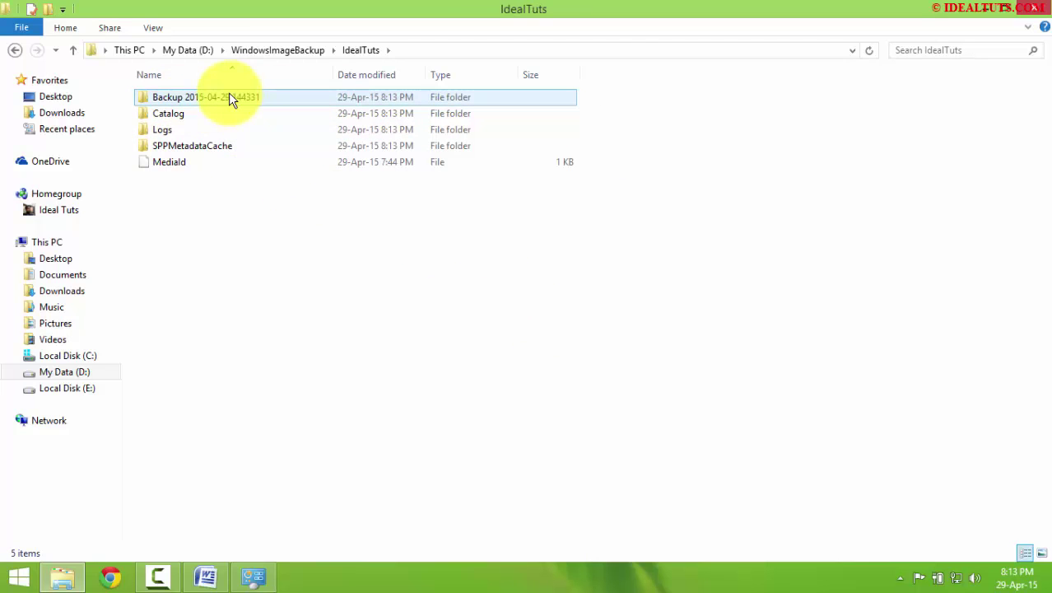
double_click(230, 97)
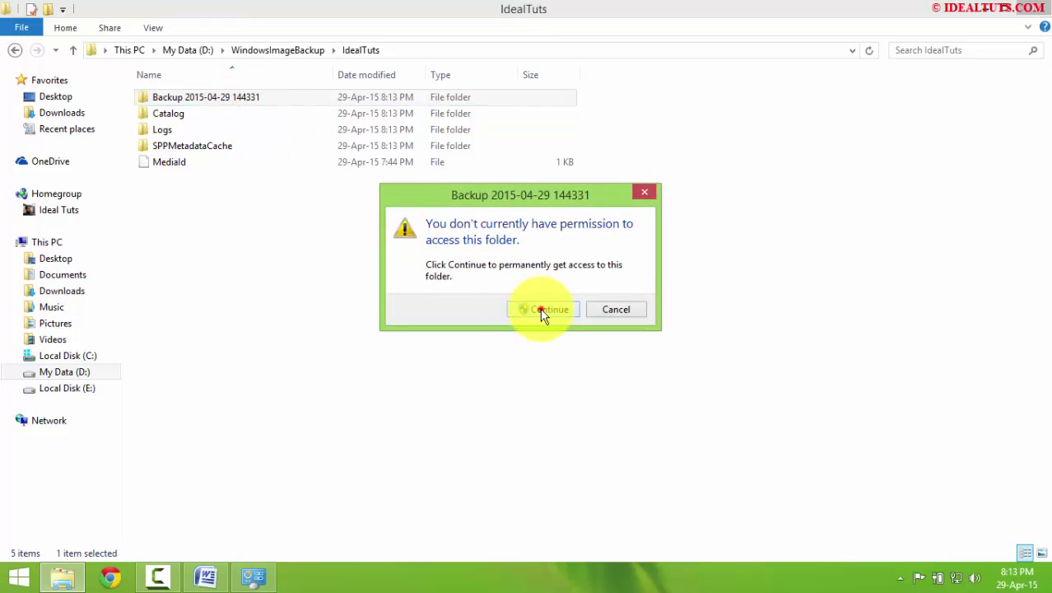
left_click(543, 311)
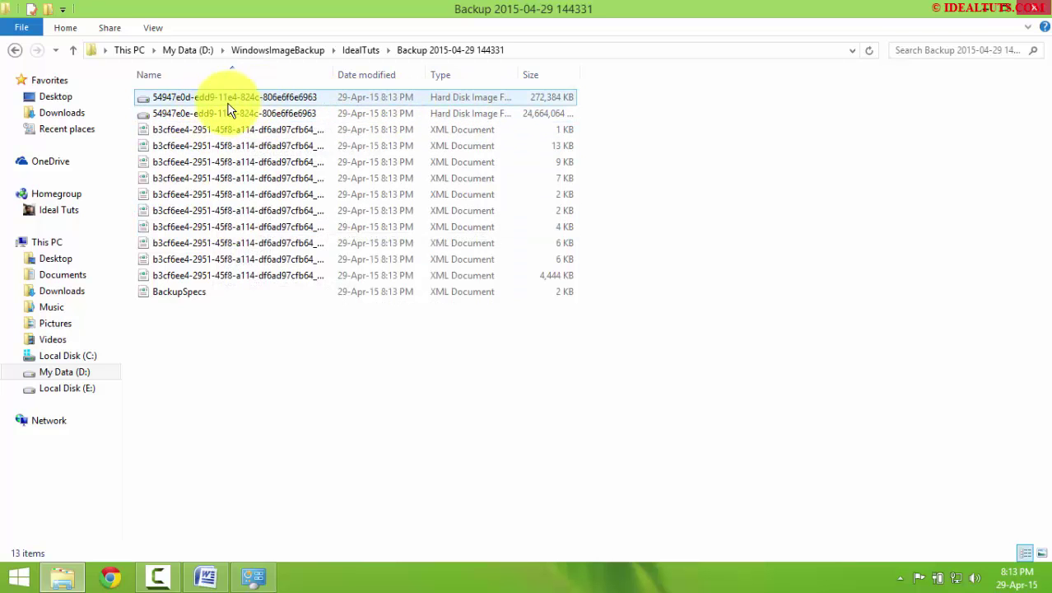
left_click(1021, 8)
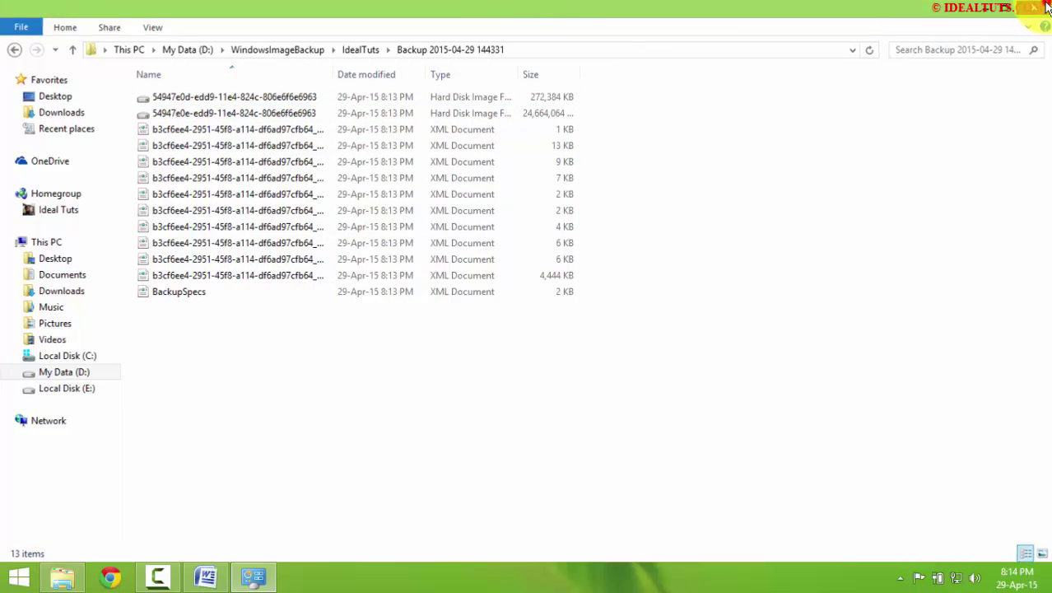
Step: Return to the Word notes and highlight the entire Restoring Backup section with its three instructions
left_click(213, 570)
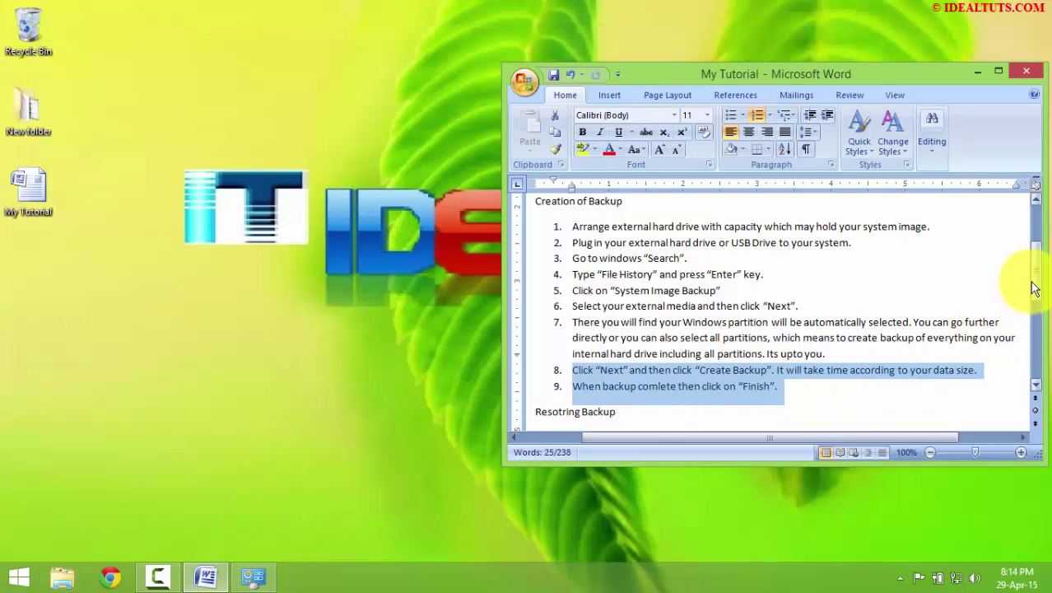
left_click_drag(1038, 277, 1035, 311)
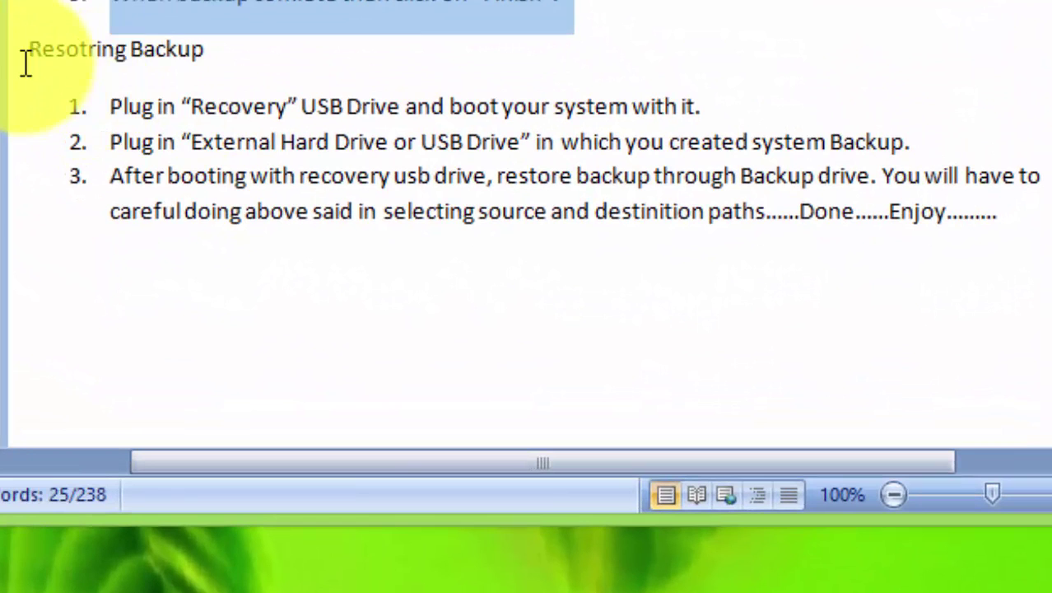
left_click_drag(162, 105, 974, 227)
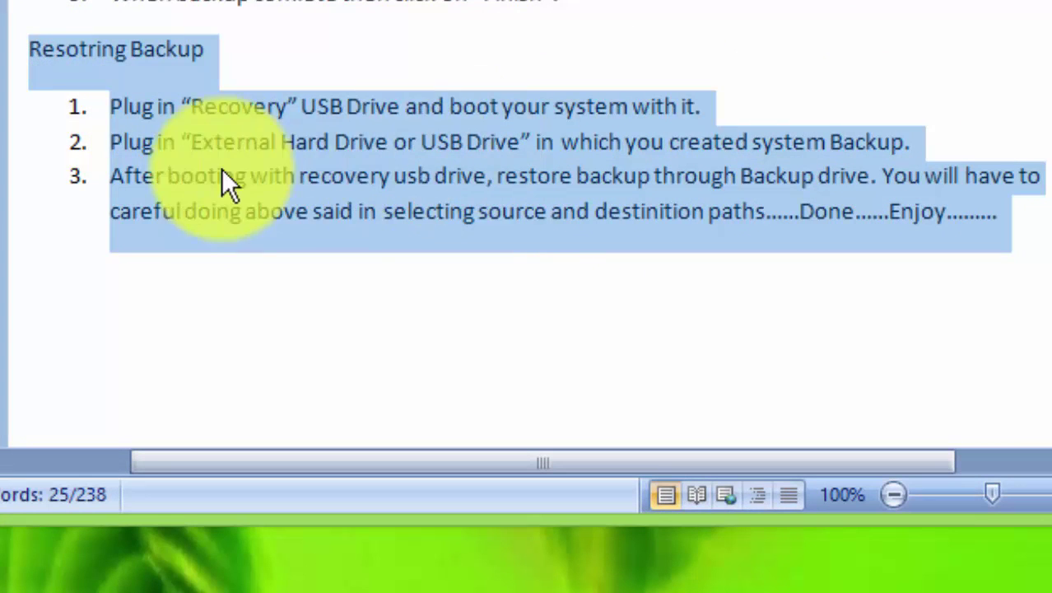